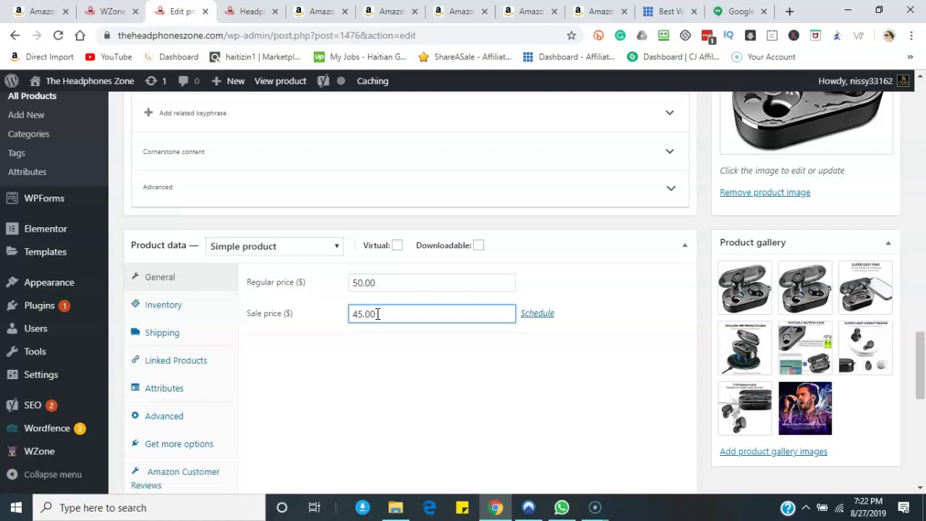
# Save the TOZO T10 earbuds' regular and sale prices by updating the product
pyautogui.moveTo(916, 364); pyautogui.dragTo(920, 272)
pyautogui.click(872, 321)
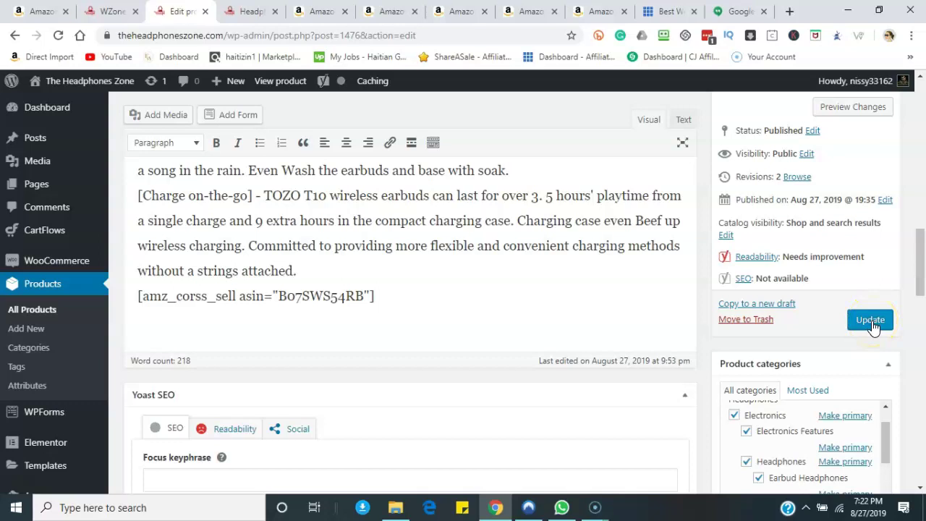
pyautogui.click(872, 320)
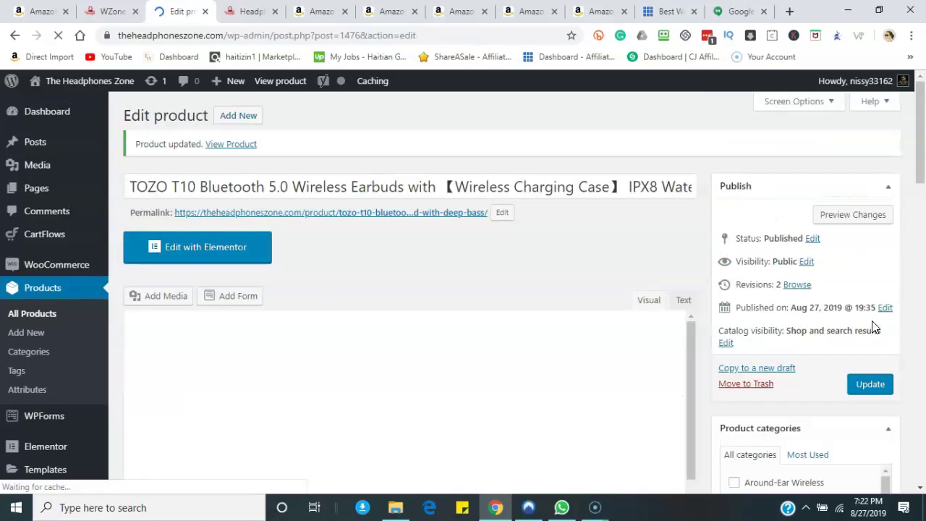
# Reload the headphones shop page and check the price shown for the TOZO T10 earbuds
pyautogui.click(251, 12)
pyautogui.click(58, 35)
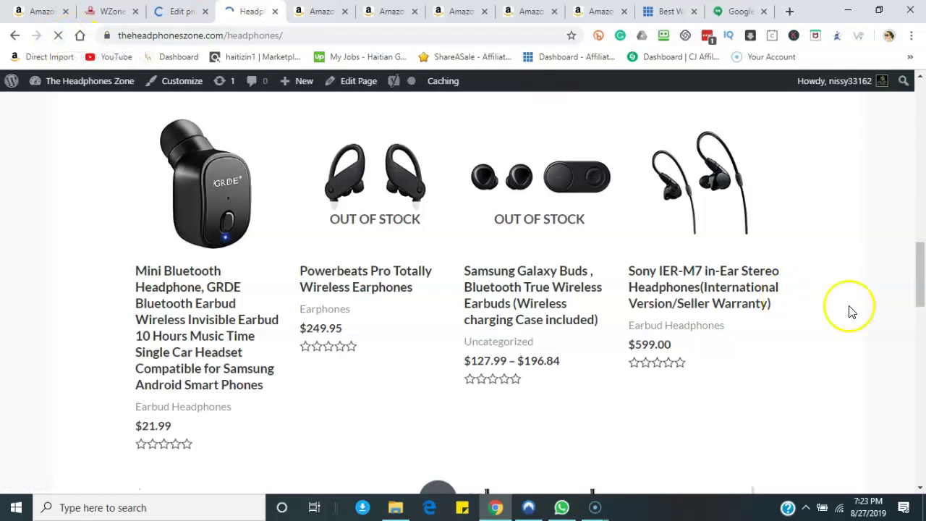
pyautogui.moveTo(921, 282); pyautogui.dragTo(923, 391)
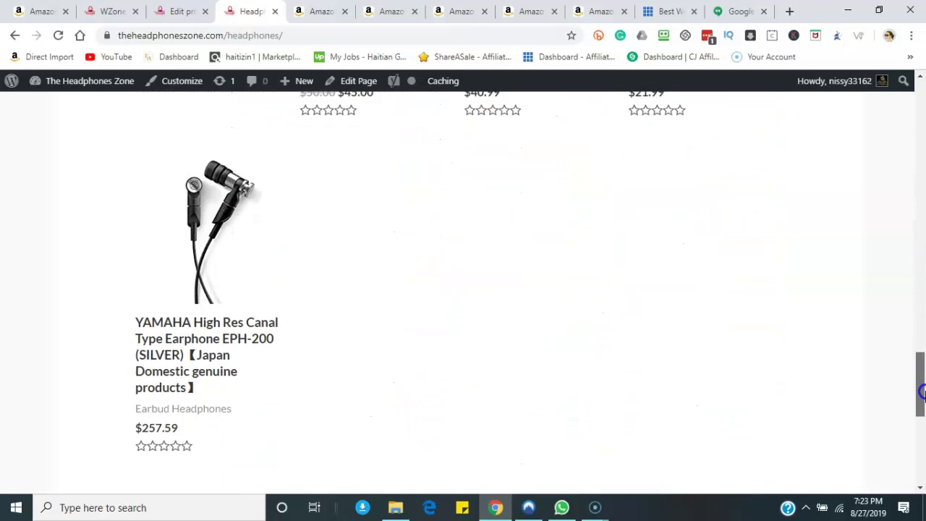
# Open the TOZO T10 earbuds for editing again from the list of all products
pyautogui.click(181, 11)
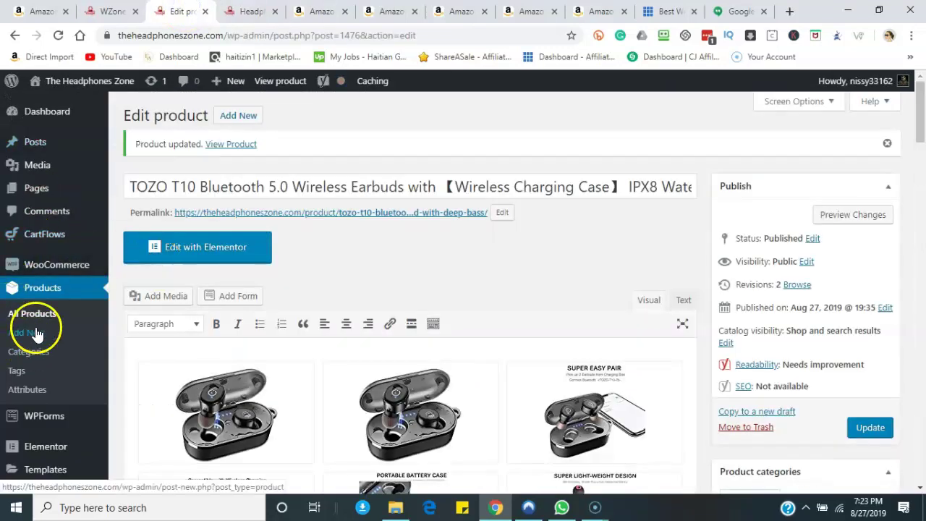
pyautogui.click(35, 318)
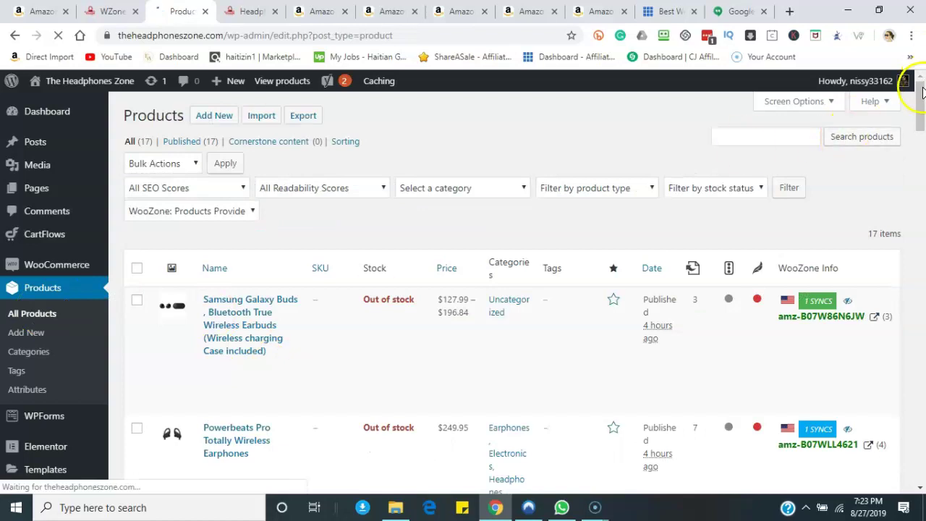
pyautogui.scroll(-3, 922, 119)
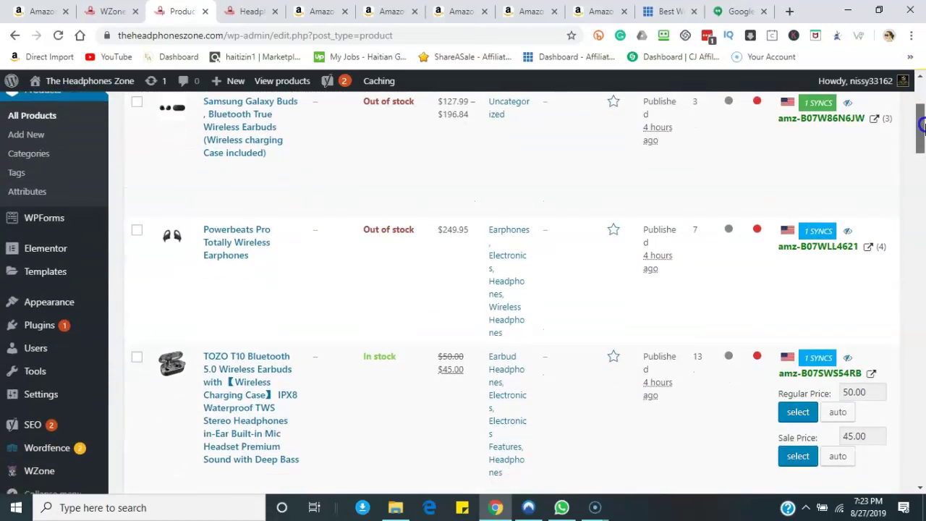
pyautogui.scroll(-2, 413, 259)
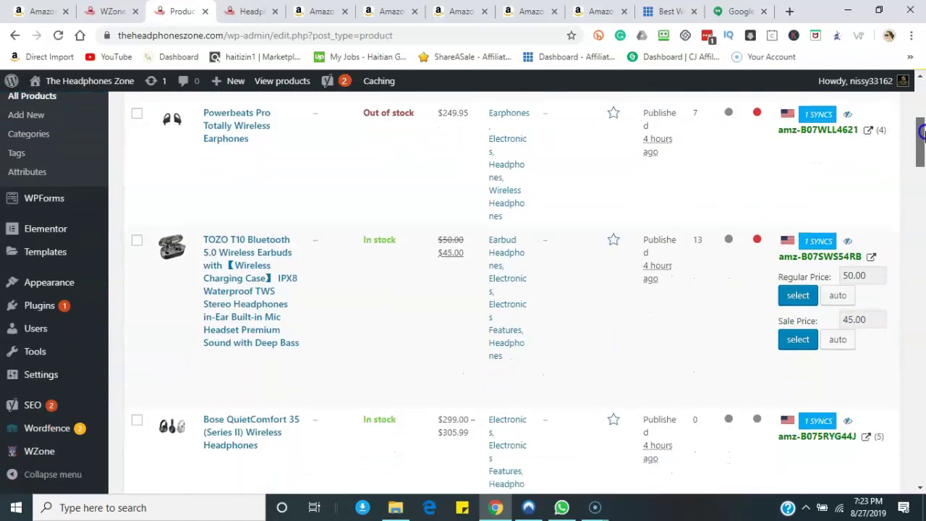
pyautogui.click(234, 266)
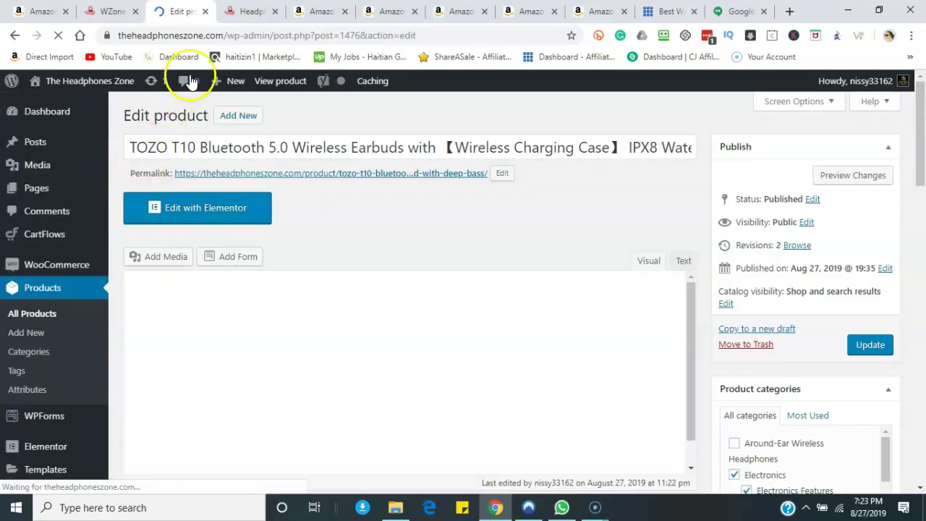
# Look at the TOZO T10 listing on the headphones shop page and return to the product editor
pyautogui.click(246, 16)
pyautogui.moveTo(920, 390); pyautogui.dragTo(921, 345)
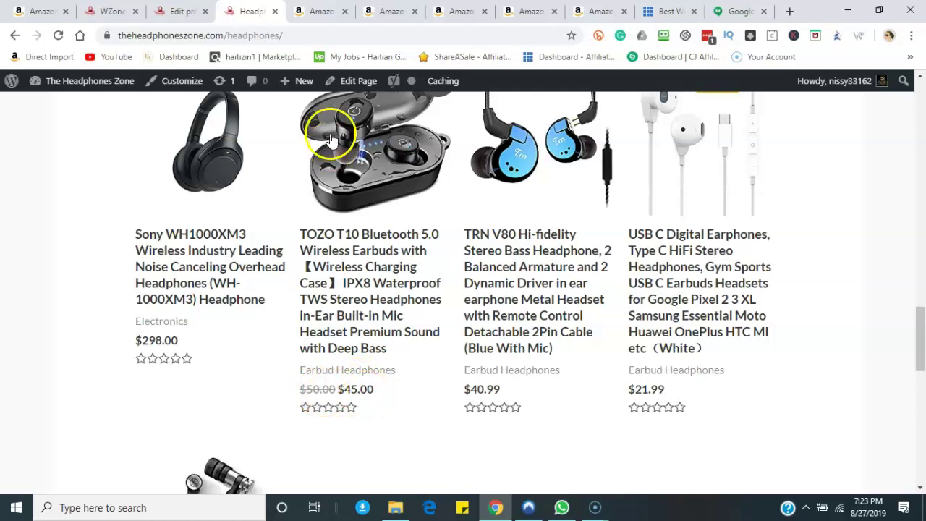
pyautogui.click(180, 14)
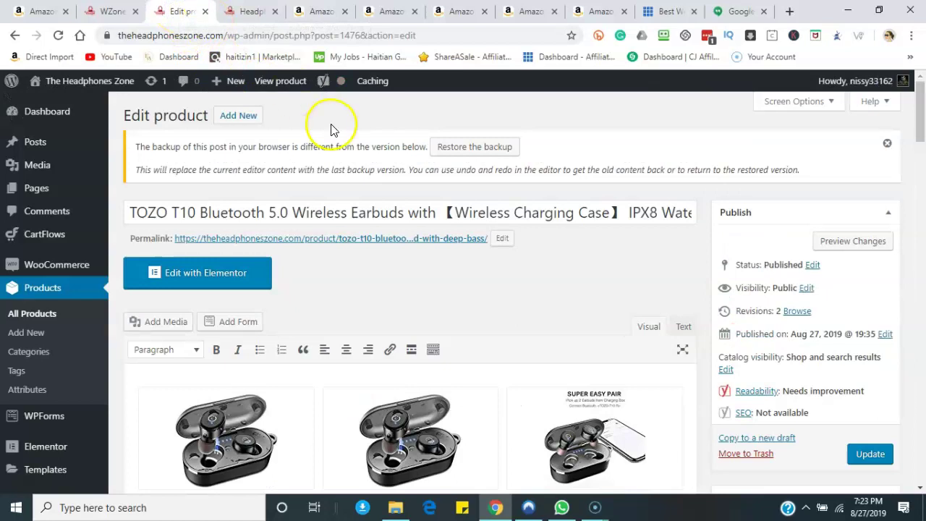
# Clear the regular price and the sale price in the TOZO T10 product data
pyautogui.moveTo(854, 80)
pyautogui.moveTo(919, 110); pyautogui.dragTo(921, 396)
pyautogui.click(427, 193)
pyautogui.press('BackSpace')
pyautogui.press('BackSpace')
pyautogui.press('BackSpace')
pyautogui.press('BackSpace')
pyautogui.press('BackSpace')
pyautogui.click(420, 229)
pyautogui.press('BackSpace')
pyautogui.press('BackSpace')
pyautogui.press('BackSpace')
pyautogui.press('BackSpace')
pyautogui.press('BackSpace')
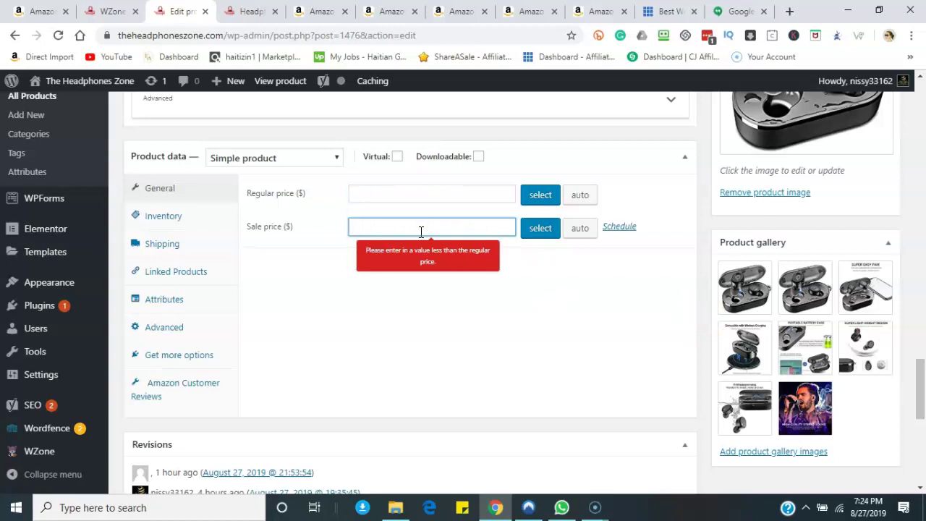
# Change the TOZO T10 product type to Variable product and update the product
pyautogui.click(337, 157)
pyautogui.click(228, 228)
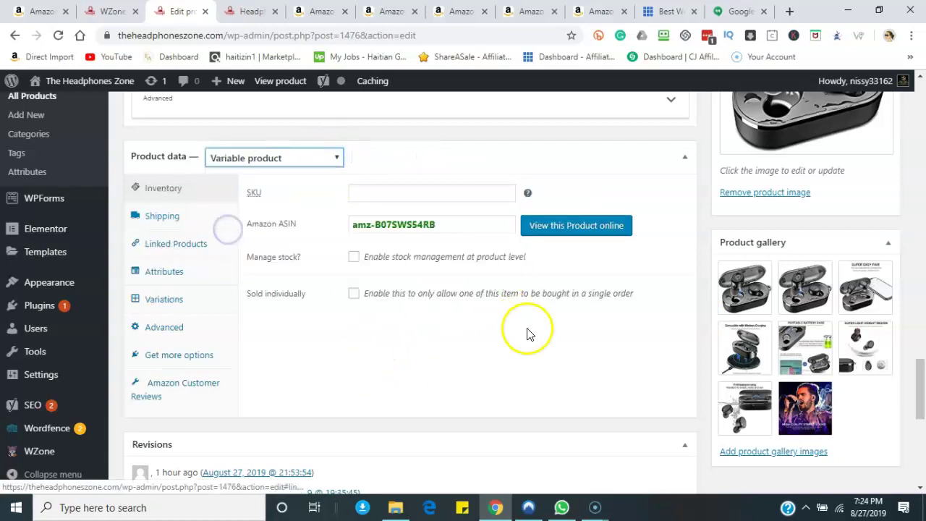
pyautogui.moveTo(921, 369); pyautogui.dragTo(904, 250)
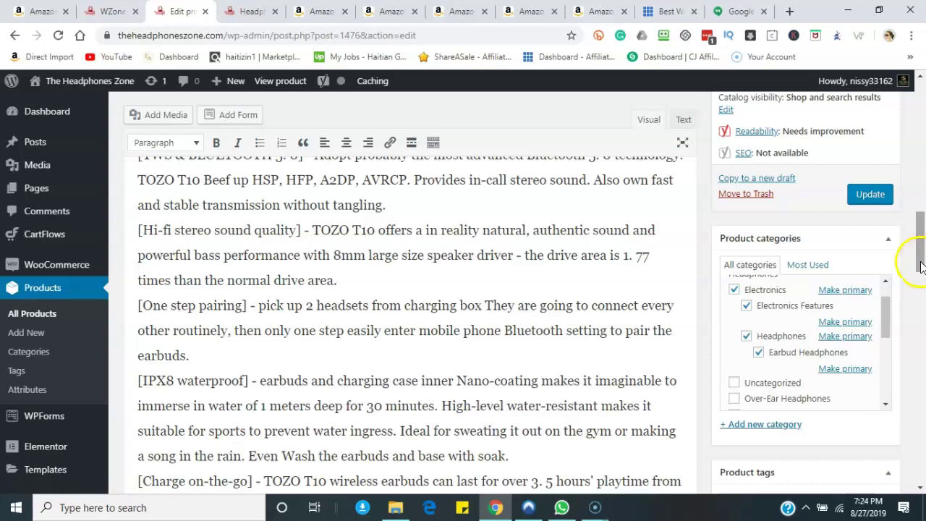
pyautogui.moveTo(921, 246)
pyautogui.mouseDown()
pyautogui.moveTo(920, 340)
pyautogui.moveTo(920, 250)
pyautogui.mouseUp()
pyautogui.click(874, 286)
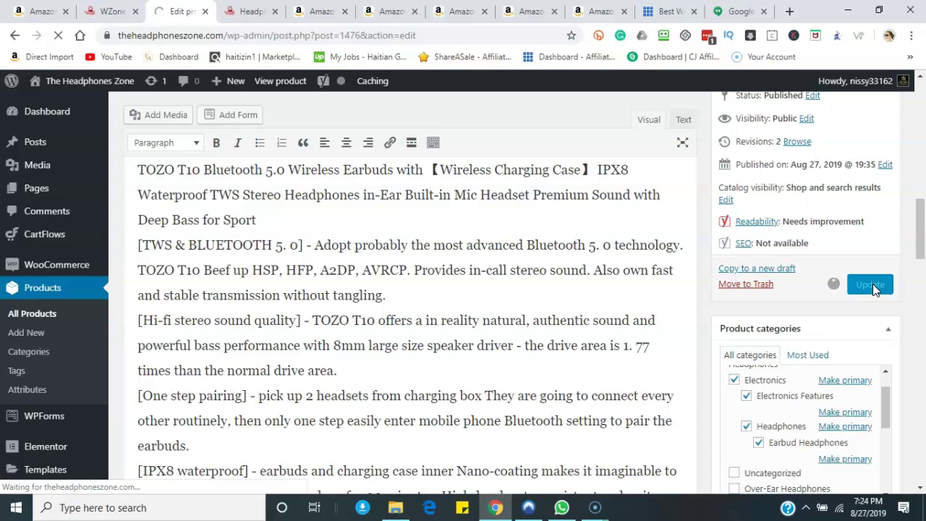
# Reload the headphones shop page and check how the TOZO T10 earbuds are listed
pyautogui.click(250, 11)
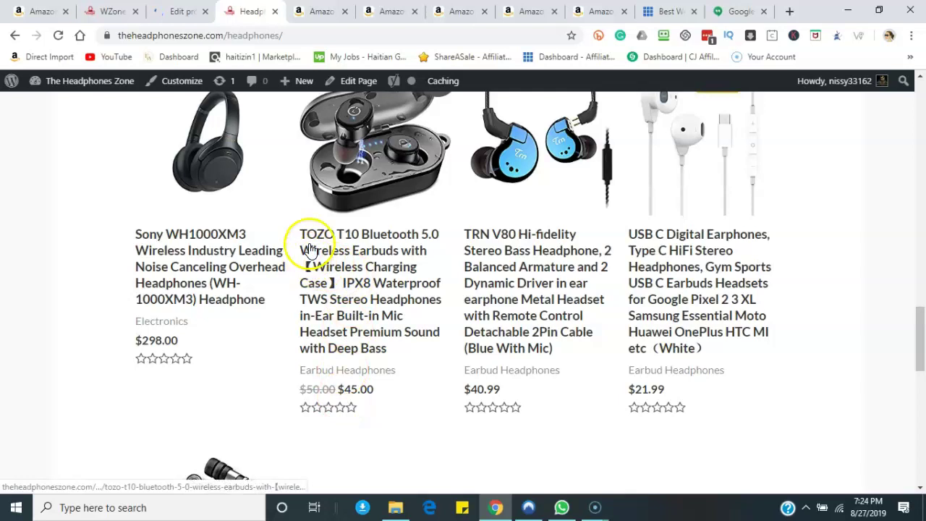
pyautogui.click(175, 21)
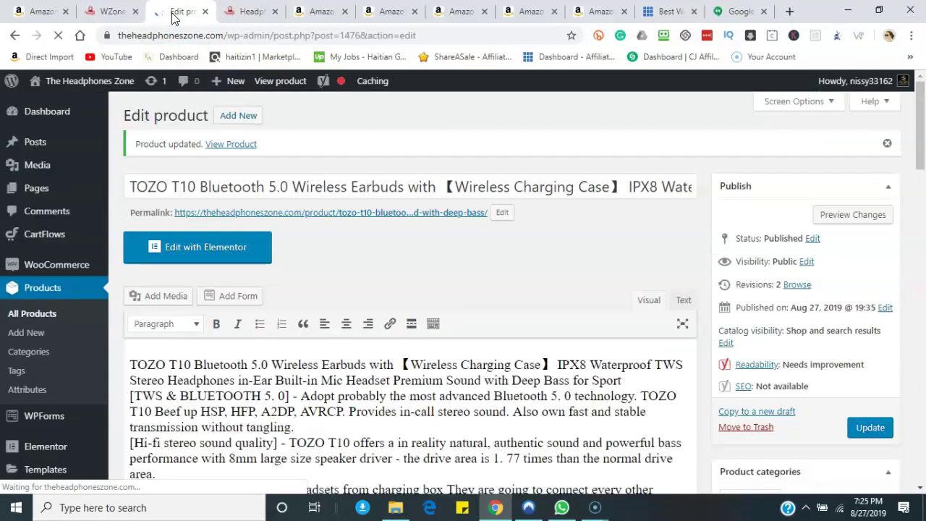
pyautogui.click(243, 15)
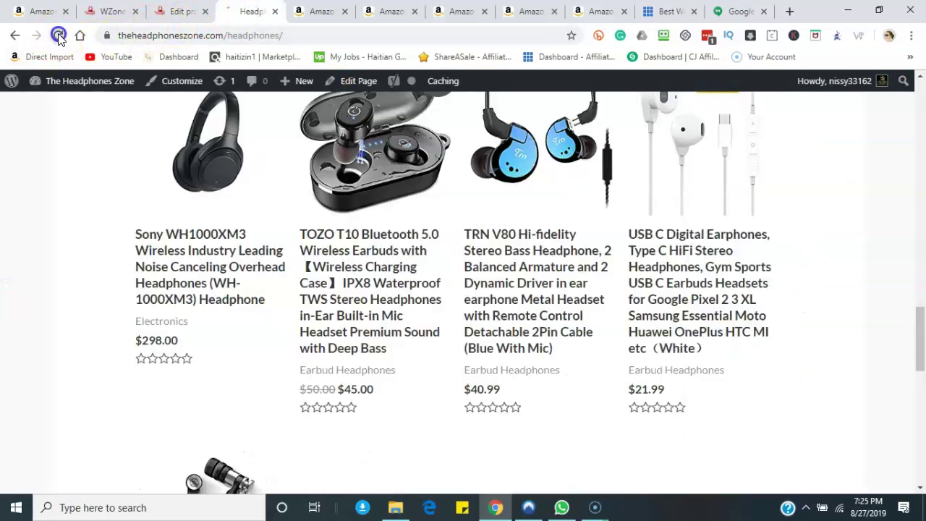
pyautogui.click(60, 36)
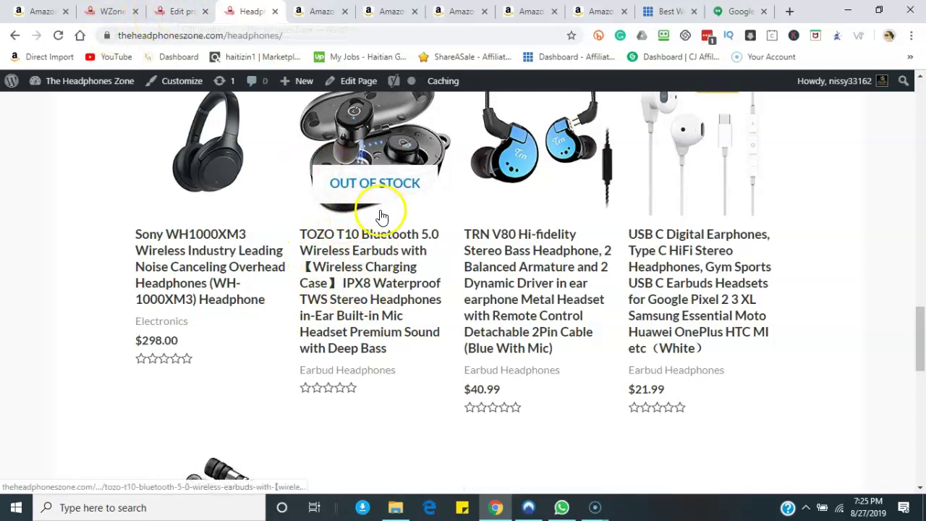
# Open the Samsung Galaxy Buds product for editing from the list of all products
pyautogui.click(177, 11)
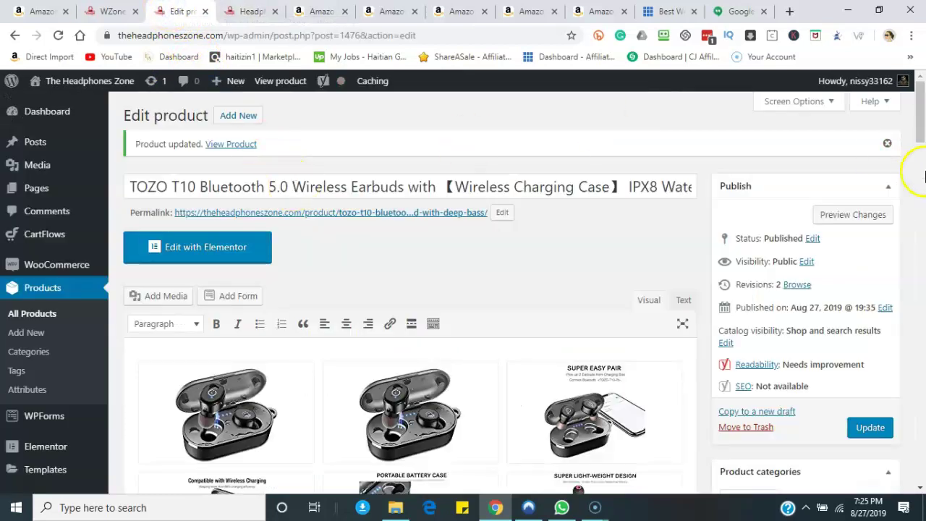
pyautogui.moveTo(923, 126); pyautogui.dragTo(923, 162)
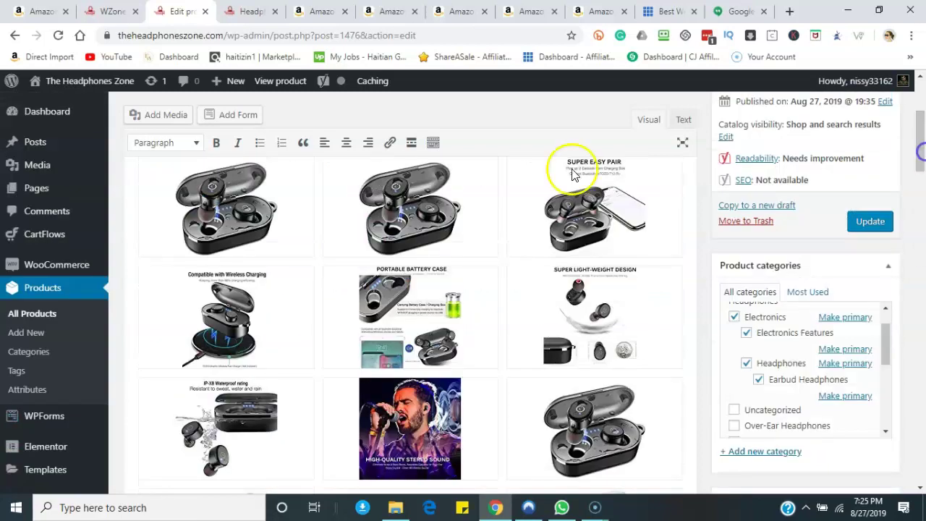
pyautogui.click(24, 316)
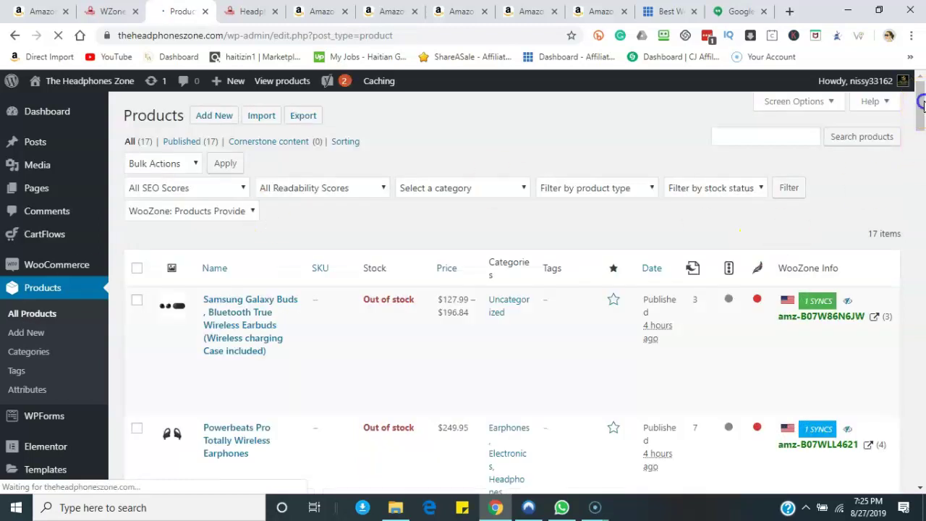
pyautogui.click(921, 144)
pyautogui.moveTo(922, 144); pyautogui.dragTo(917, 110)
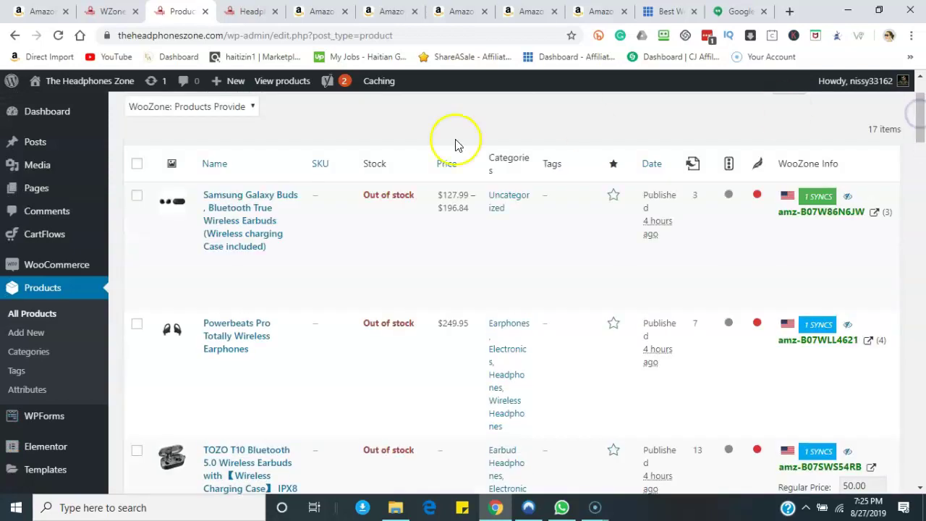
pyautogui.click(251, 263)
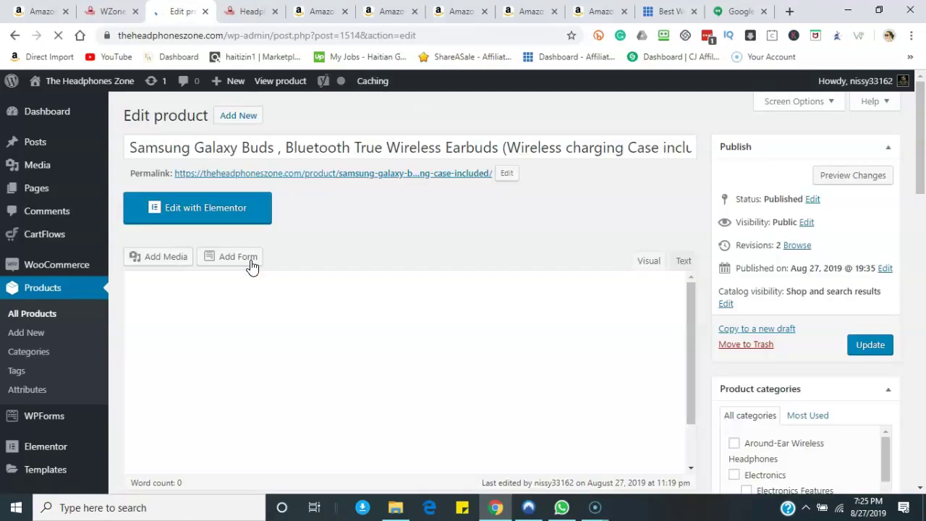
# Change the Samsung Galaxy Buds product type to Simple product in the product data
pyautogui.moveTo(923, 101); pyautogui.dragTo(922, 342)
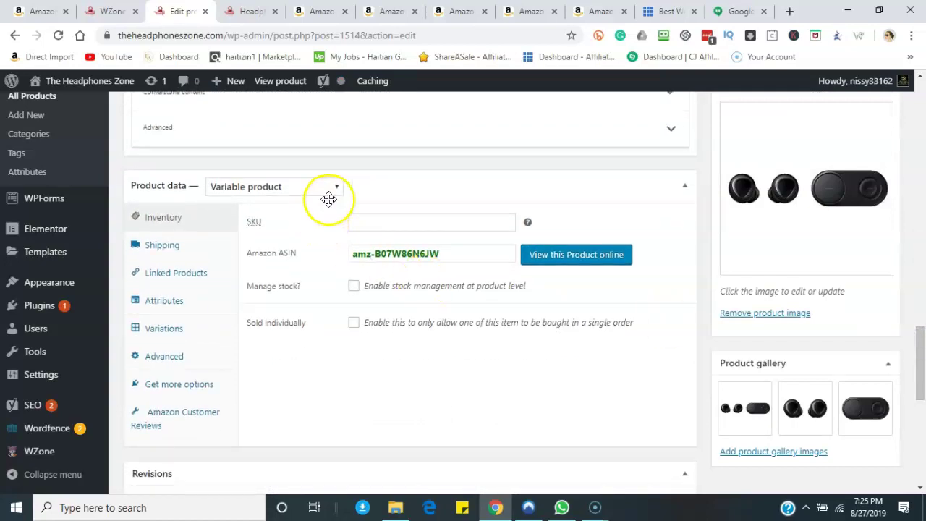
pyautogui.click(158, 217)
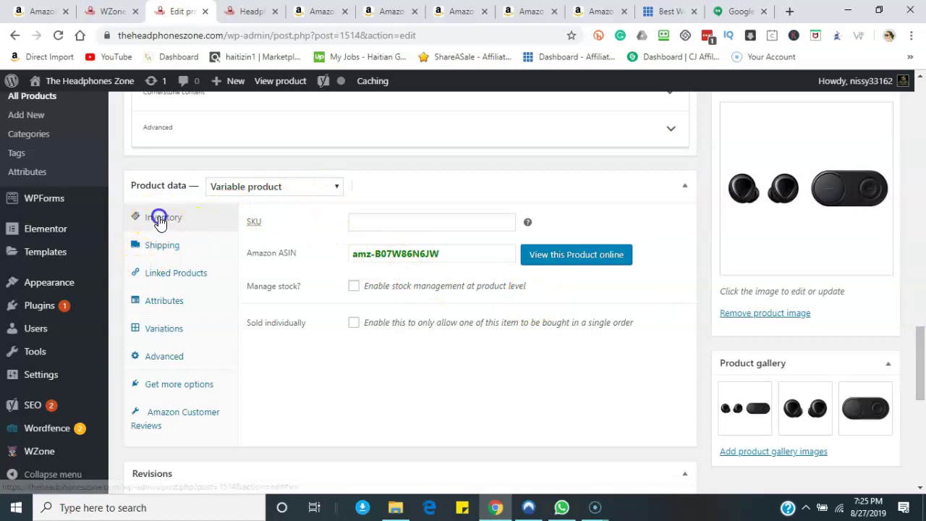
pyautogui.click(338, 187)
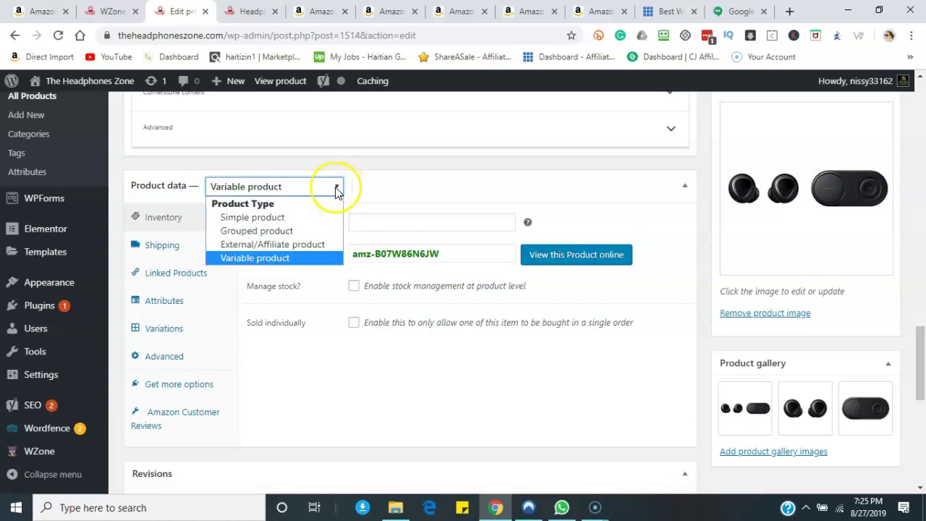
pyautogui.click(262, 218)
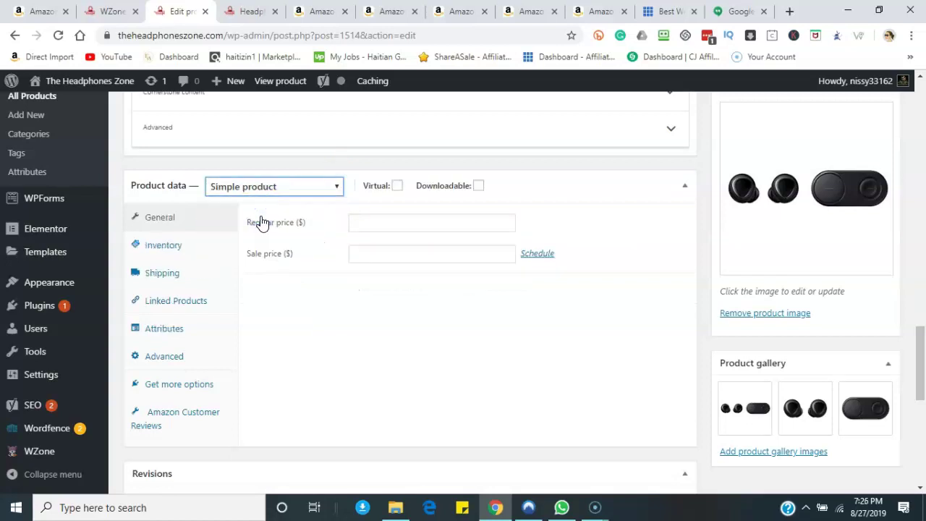
# Set the Samsung Galaxy Buds' stock status to In stock in the inventory data
pyautogui.click(170, 248)
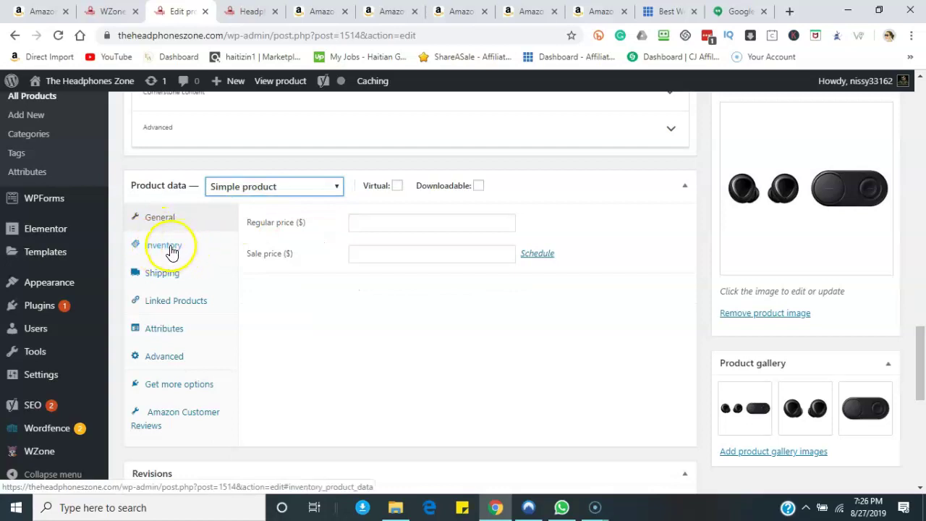
pyautogui.click(354, 288)
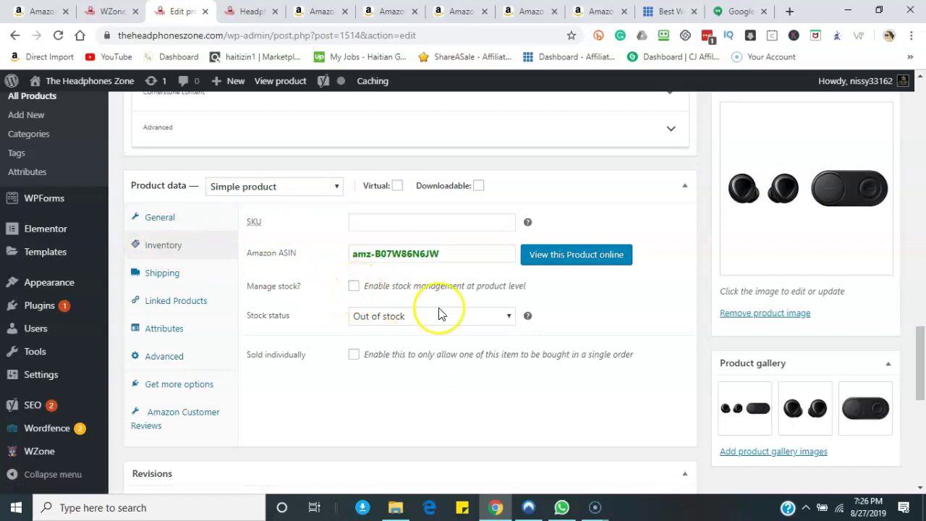
pyautogui.click(510, 316)
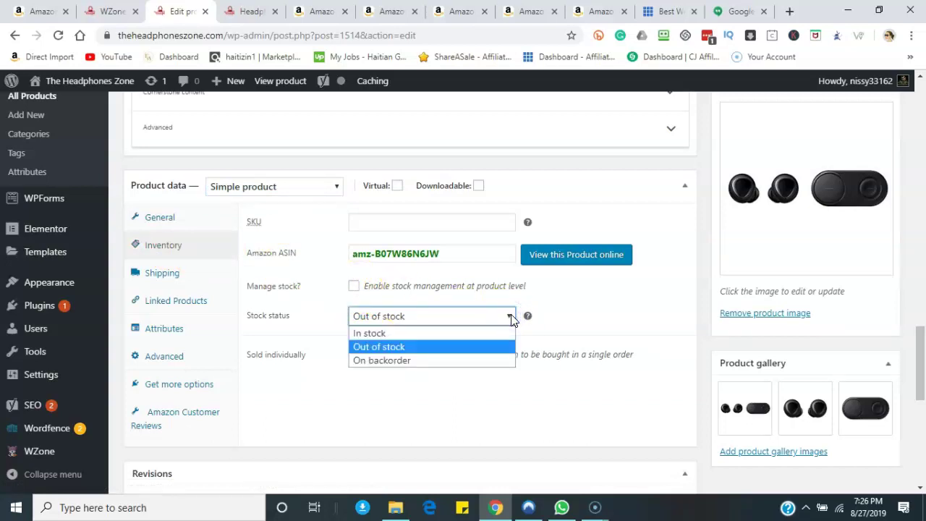
pyautogui.click(461, 334)
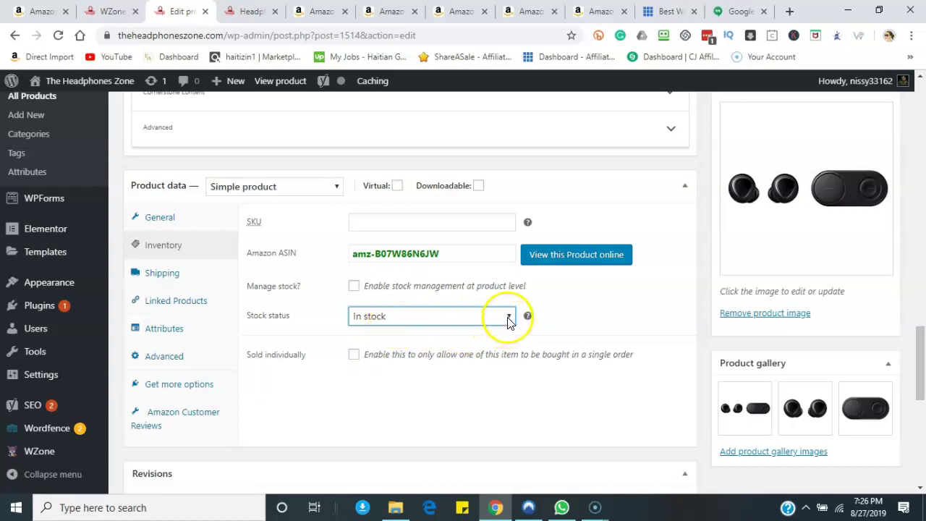
# Set the Samsung Galaxy Buds' stock status to Out of stock and update the product
pyautogui.click(509, 319)
pyautogui.click(439, 345)
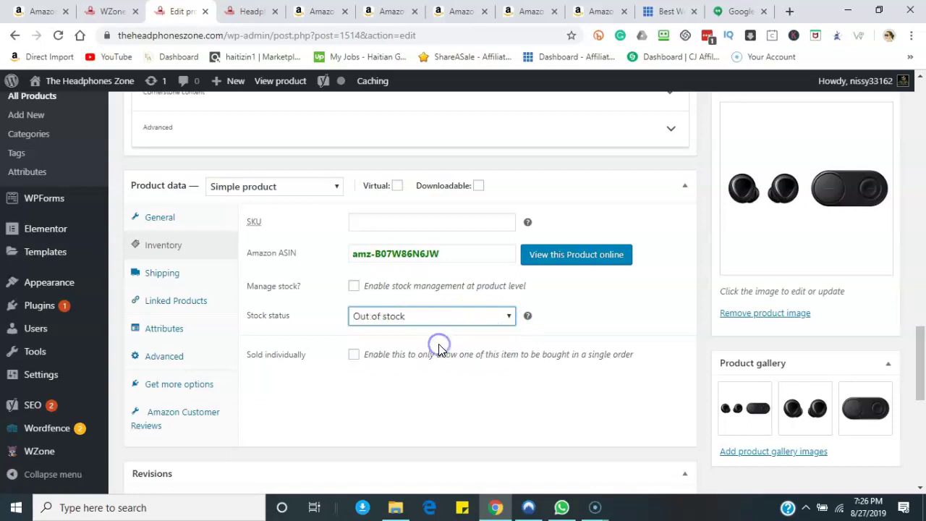
pyautogui.moveTo(920, 362); pyautogui.dragTo(922, 210)
pyautogui.click(878, 149)
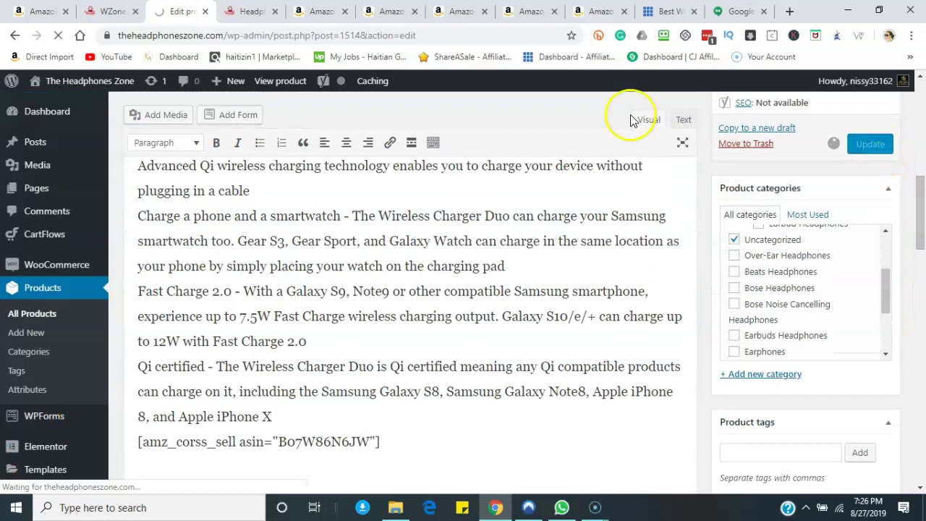
# View the headphones shop page to see how out-of-stock products are labelled, and return to the product editor
pyautogui.click(243, 12)
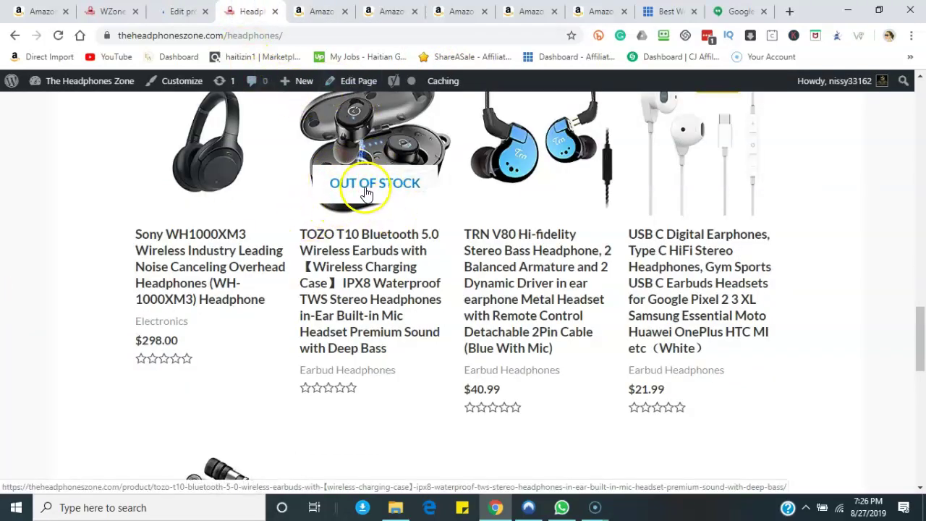
pyautogui.click(177, 10)
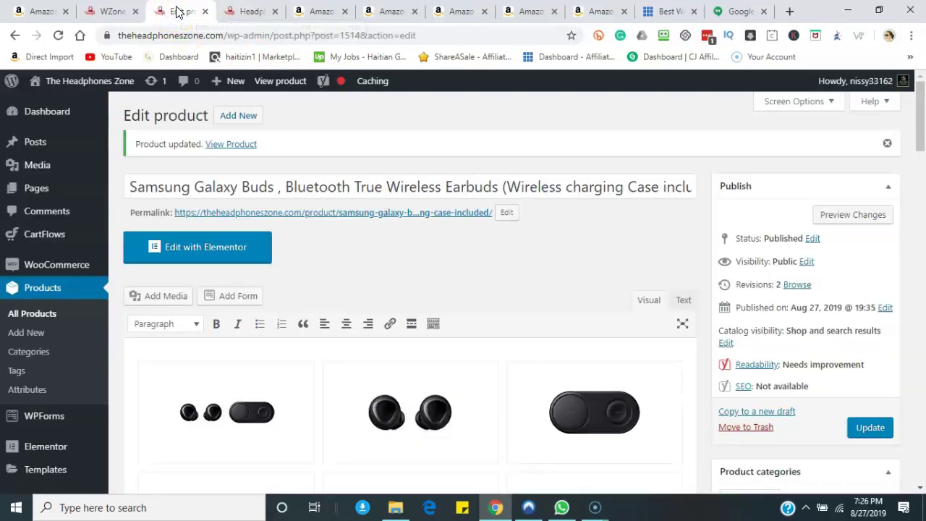
# Set the Samsung Galaxy Buds' stock status to In stock in the inventory data and update the product
pyautogui.moveTo(921, 134); pyautogui.dragTo(920, 391)
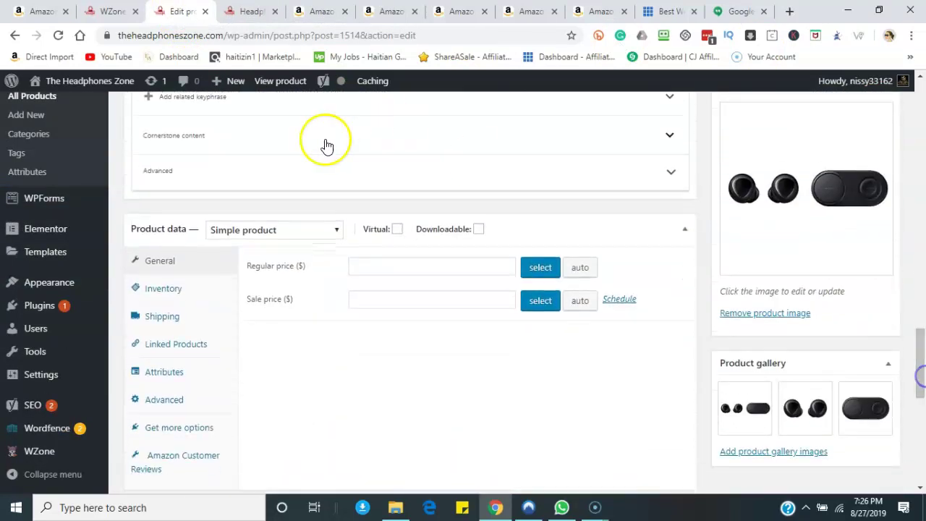
pyautogui.click(152, 295)
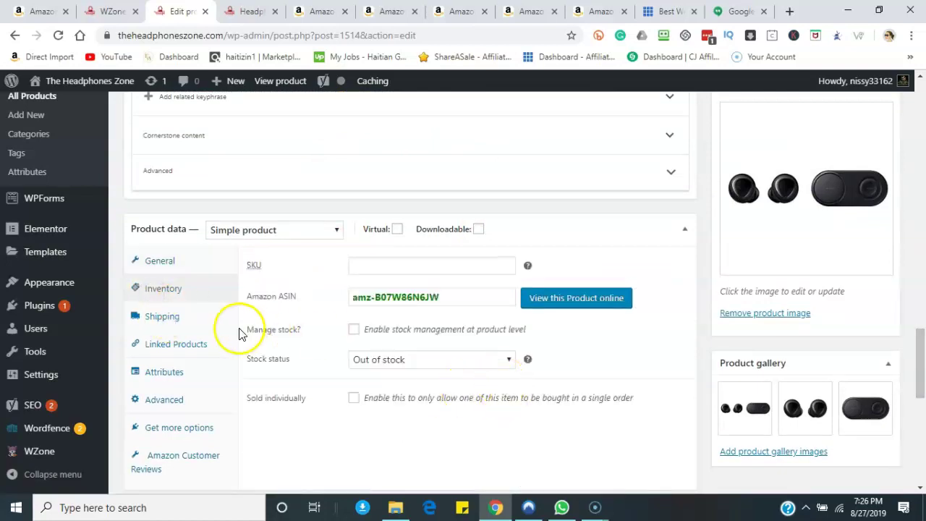
pyautogui.click(506, 361)
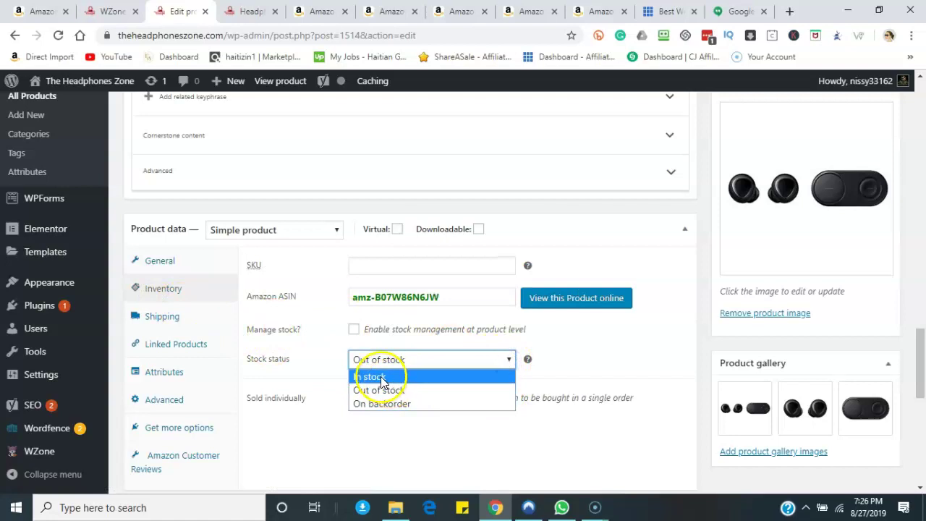
pyautogui.click(379, 375)
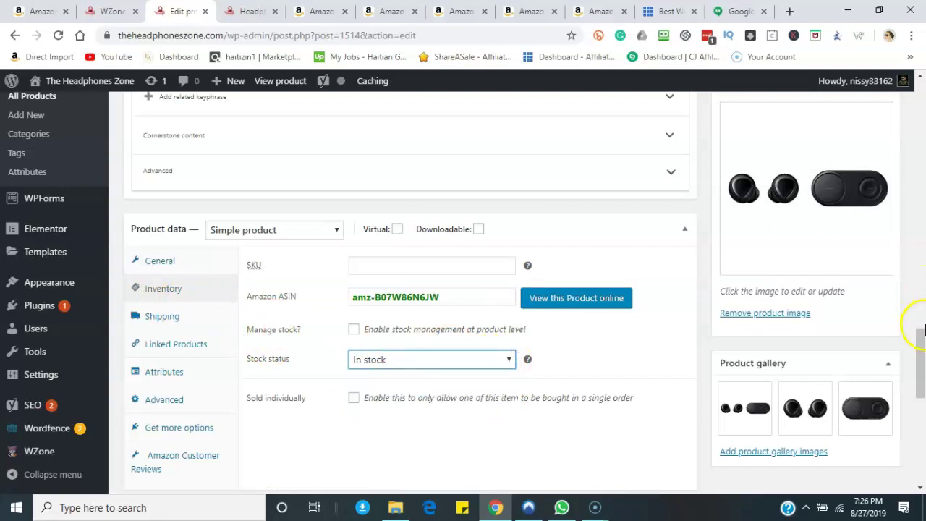
pyautogui.moveTo(925, 327); pyautogui.dragTo(918, 182)
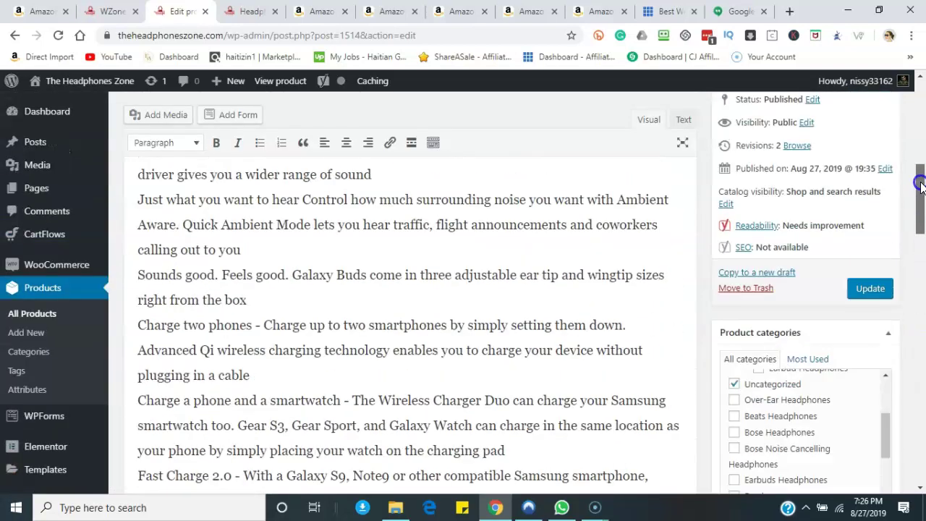
pyautogui.click(871, 288)
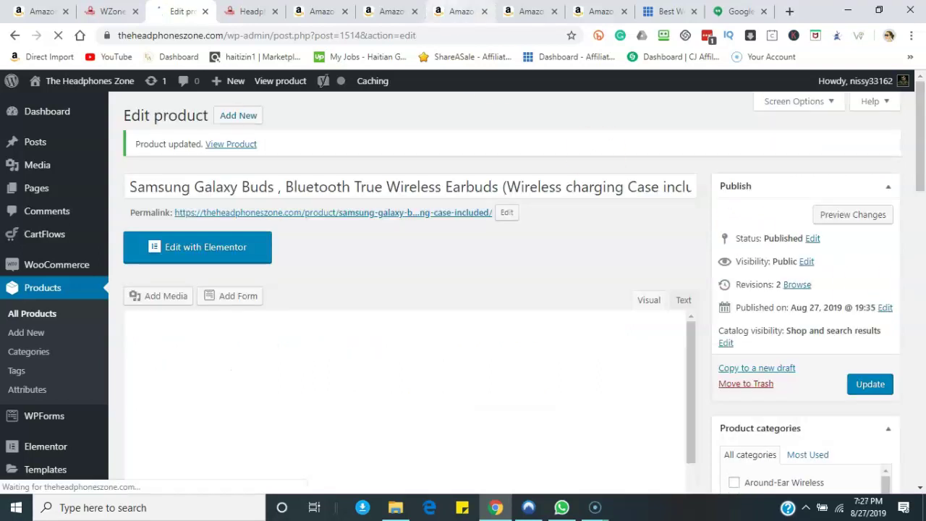
# Reload the headphones shop page and check how the Samsung Galaxy Buds listing appears
pyautogui.click(251, 11)
pyautogui.click(59, 36)
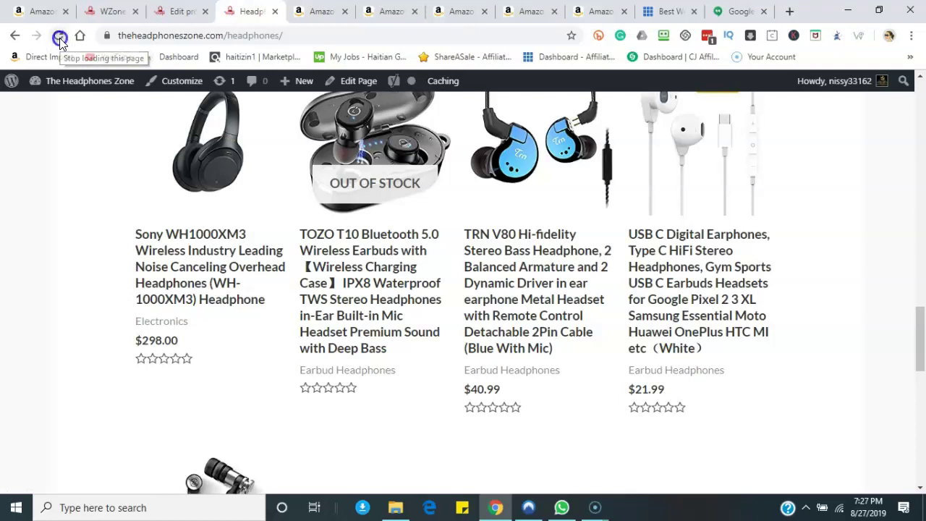
pyautogui.click(59, 37)
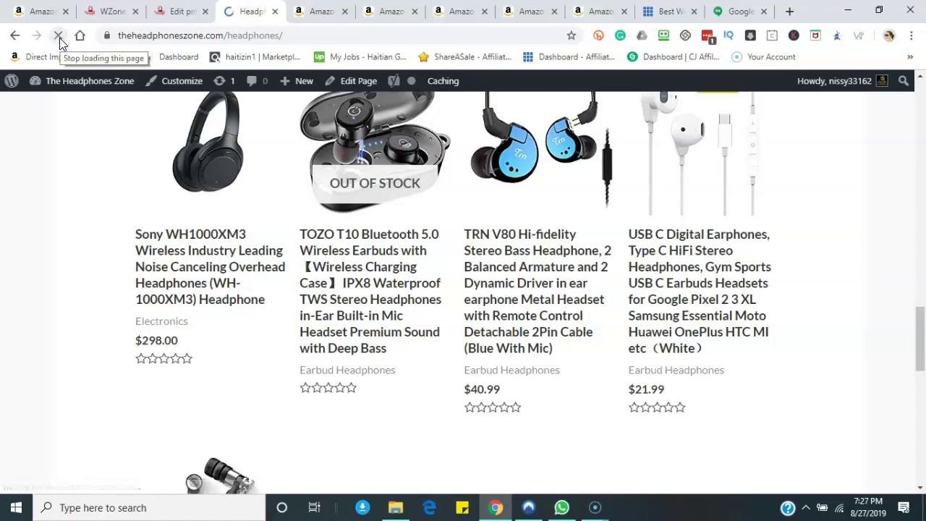
pyautogui.moveTo(916, 347); pyautogui.dragTo(921, 269)
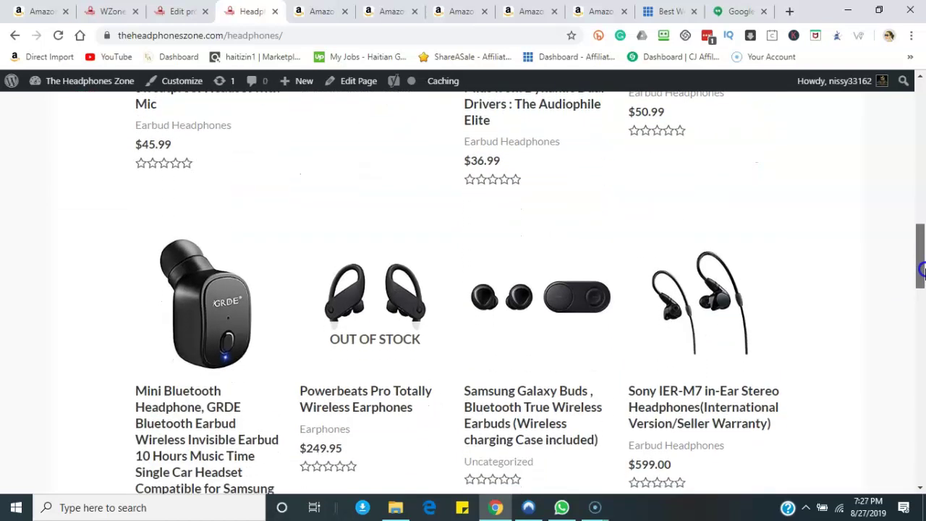
# Open the Powerbeats Pro Totally Wireless Earphones for editing from the list of all products
pyautogui.click(174, 10)
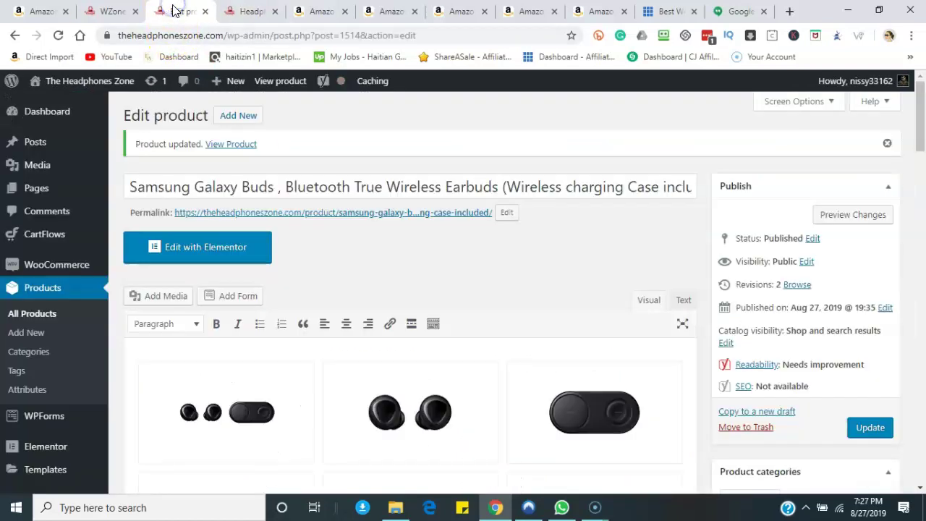
pyautogui.click(50, 311)
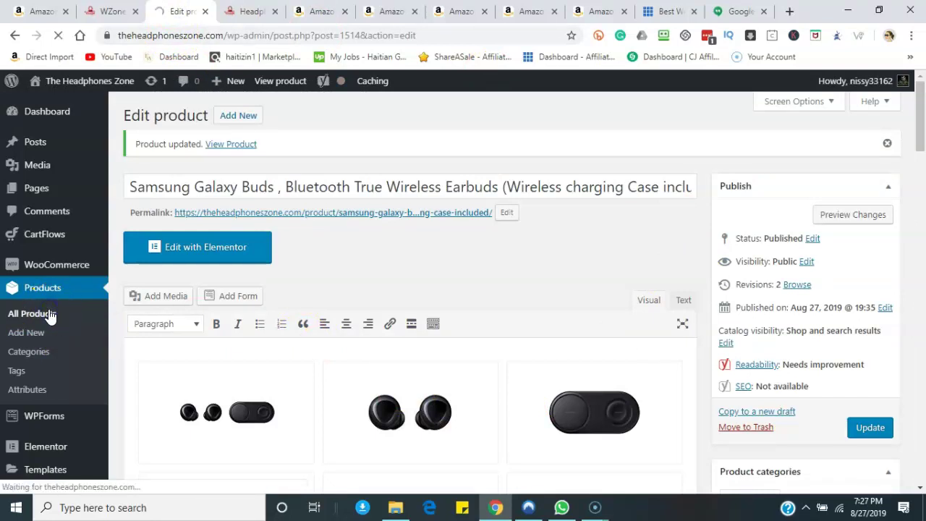
pyautogui.click(689, 288)
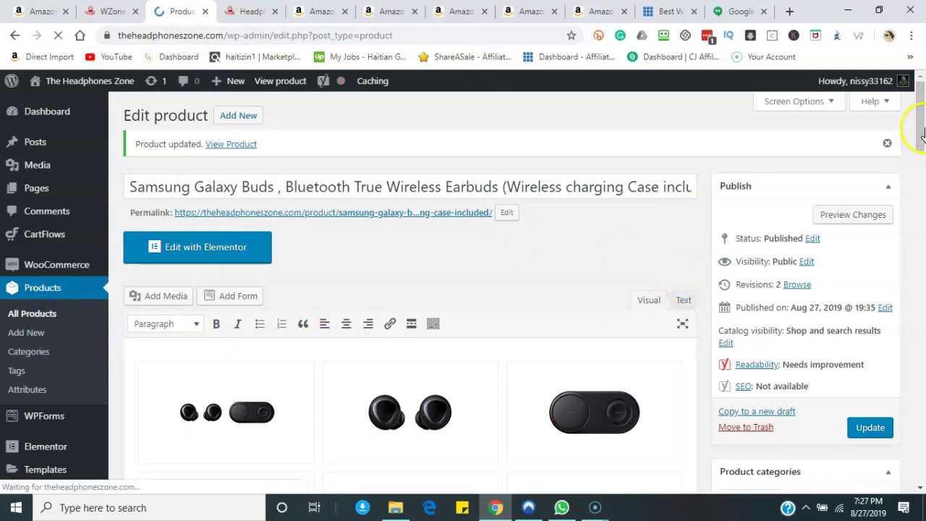
pyautogui.scroll(-4, 923, 134)
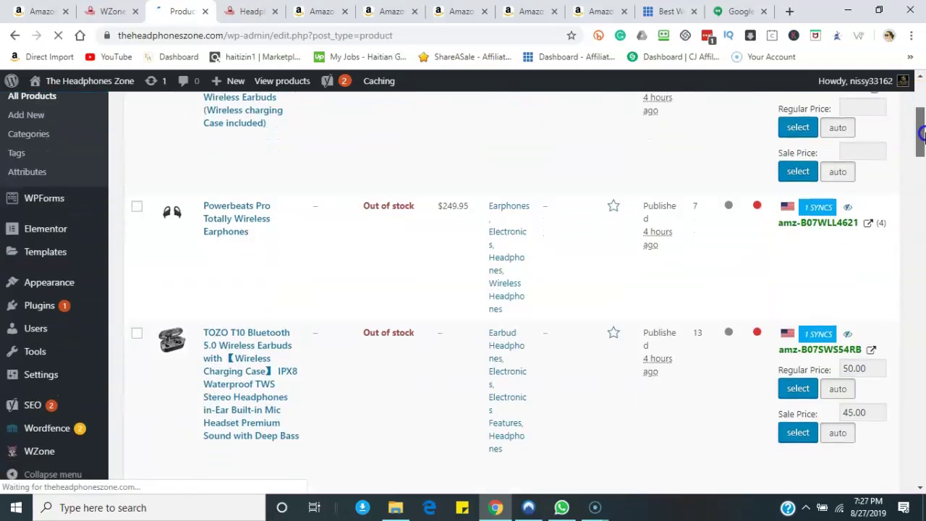
pyautogui.click(248, 230)
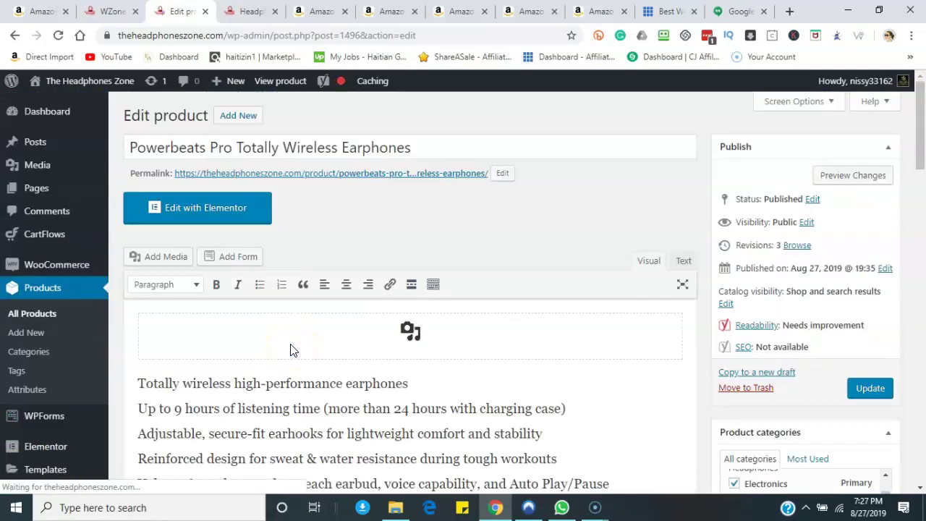
# Change the Powerbeats Pro product type to Simple product in the product data
pyautogui.scroll(-3, 913, 188)
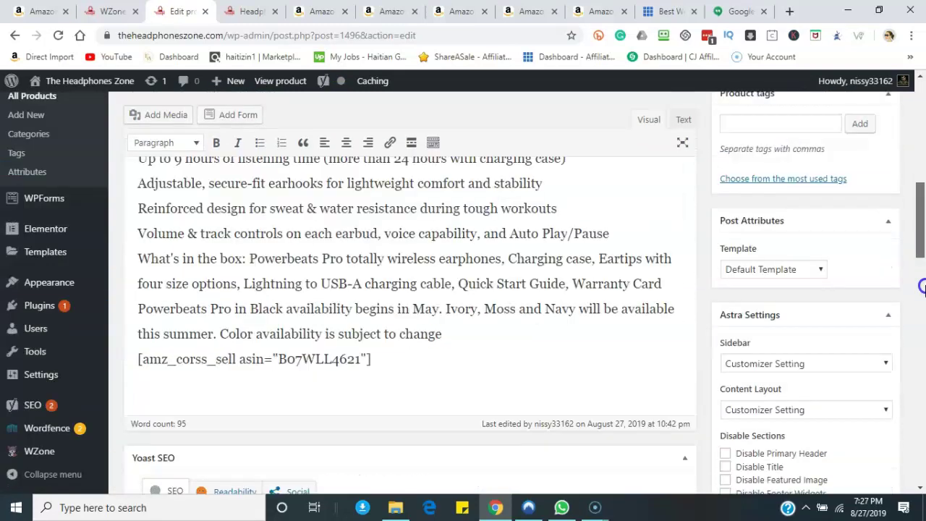
pyautogui.scroll(-10, 923, 286)
pyautogui.moveTo(923, 373); pyautogui.dragTo(920, 405)
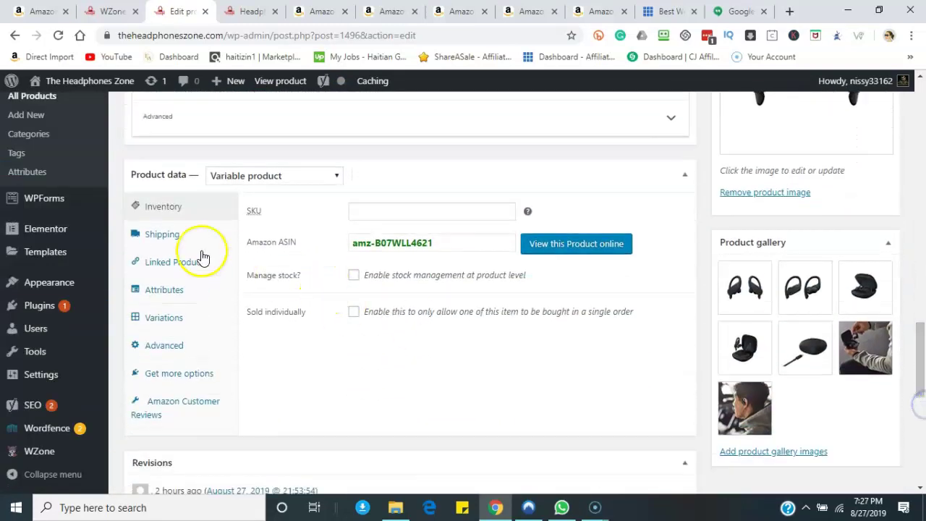
pyautogui.click(150, 208)
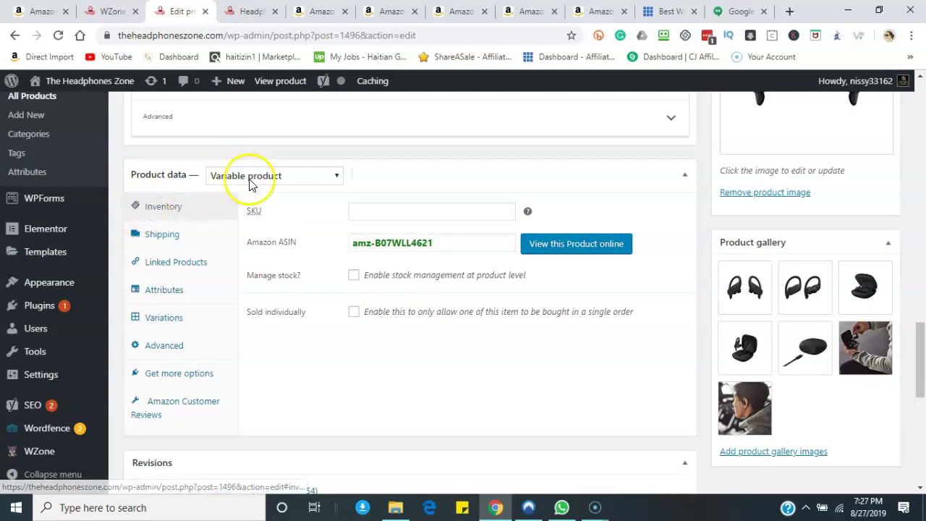
pyautogui.click(336, 176)
pyautogui.click(266, 208)
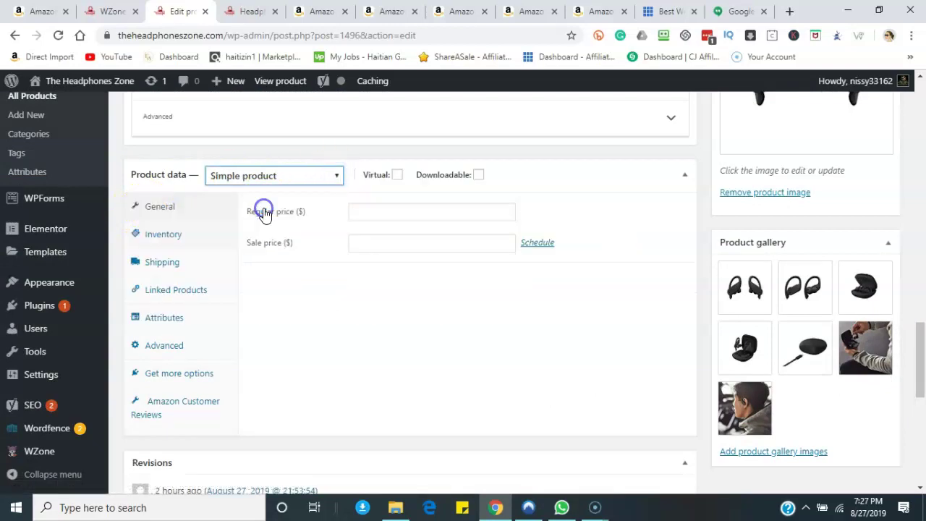
# Set the Powerbeats Pro stock status to In stock in the inventory data
pyautogui.click(179, 241)
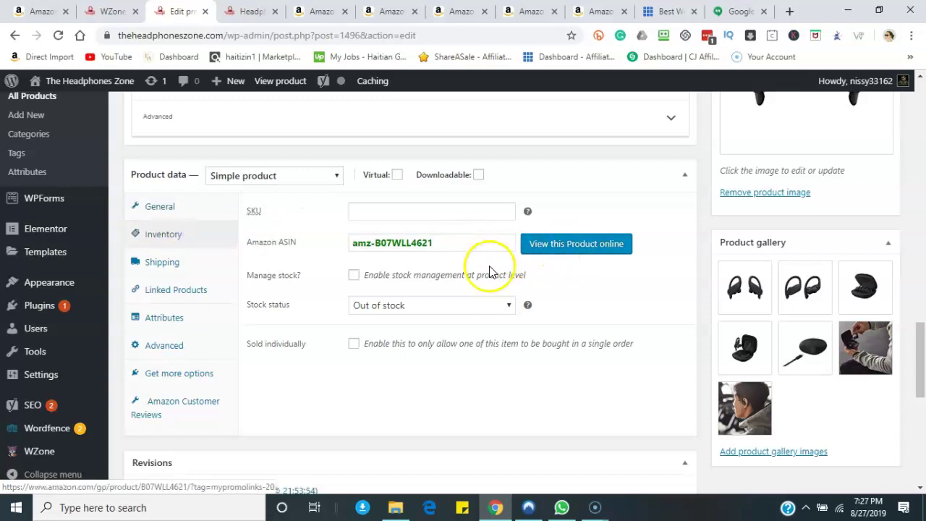
pyautogui.click(509, 304)
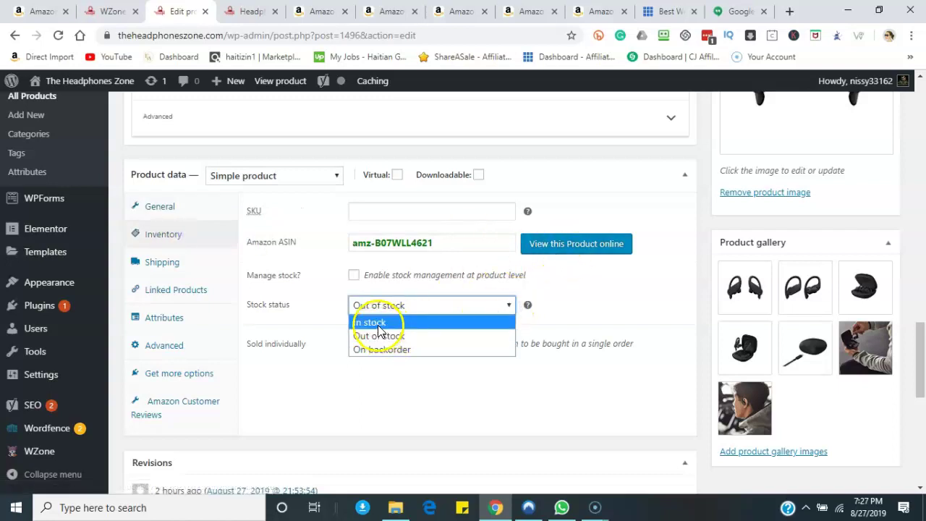
pyautogui.click(377, 322)
# Change the Powerbeats Pro product type to External/Affiliate product and update the product
pyautogui.click(322, 179)
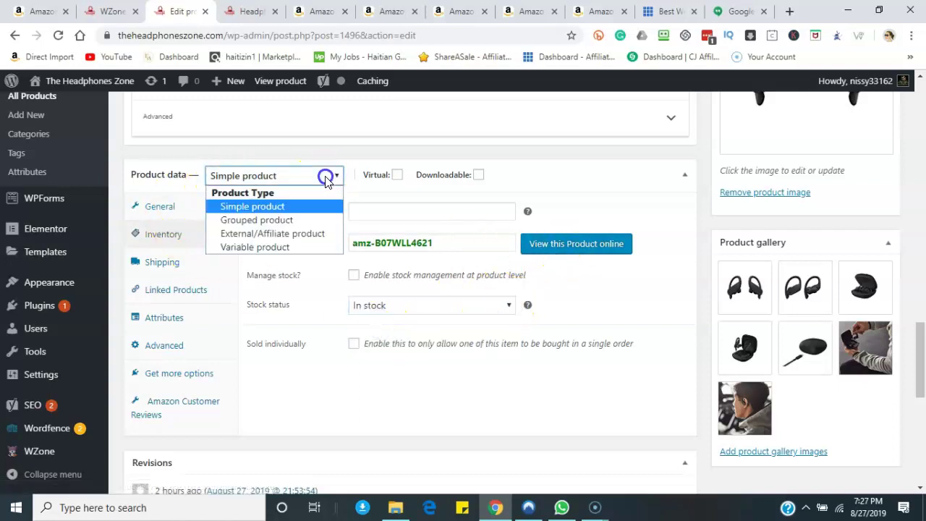
pyautogui.click(264, 232)
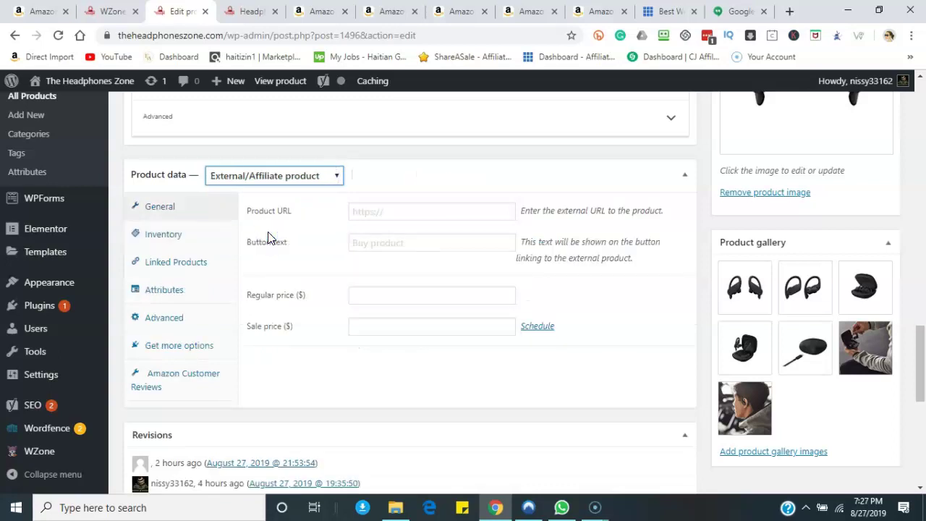
pyautogui.click(168, 241)
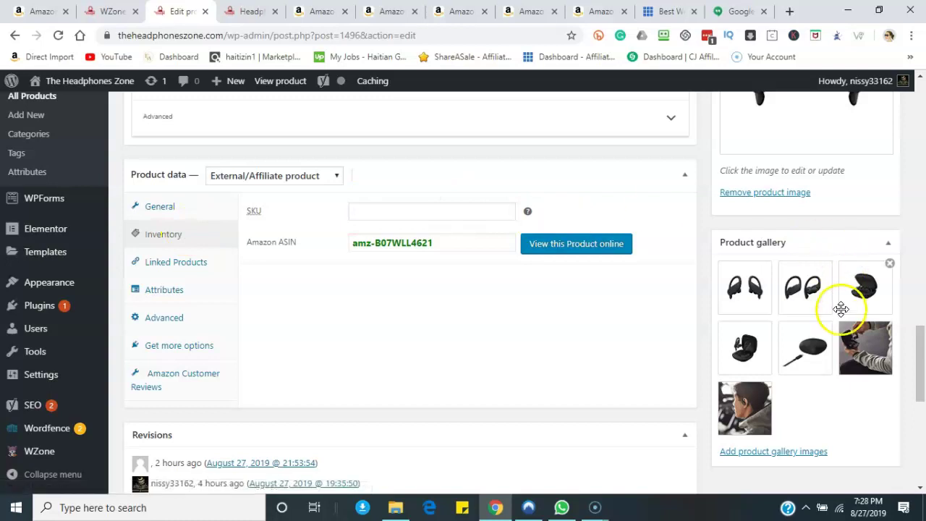
pyautogui.moveTo(920, 372); pyautogui.dragTo(922, 197)
pyautogui.click(872, 174)
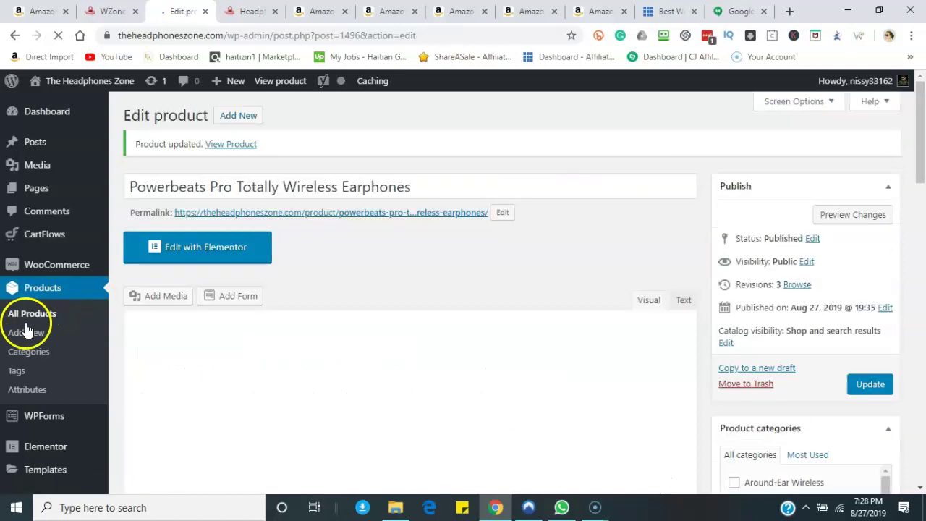
# Reload the headphones shop page and check how the Powerbeats Pro listing appears
pyautogui.click(25, 331)
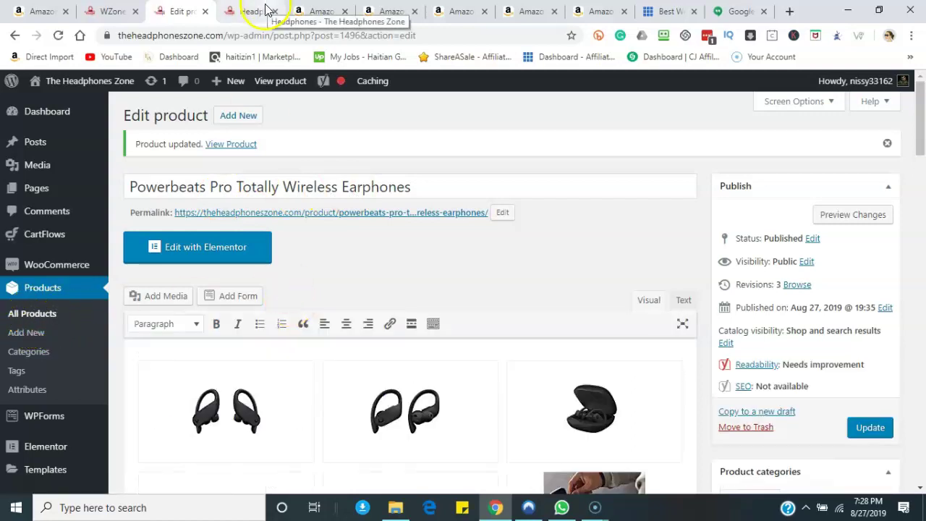
pyautogui.click(267, 9)
pyautogui.click(61, 36)
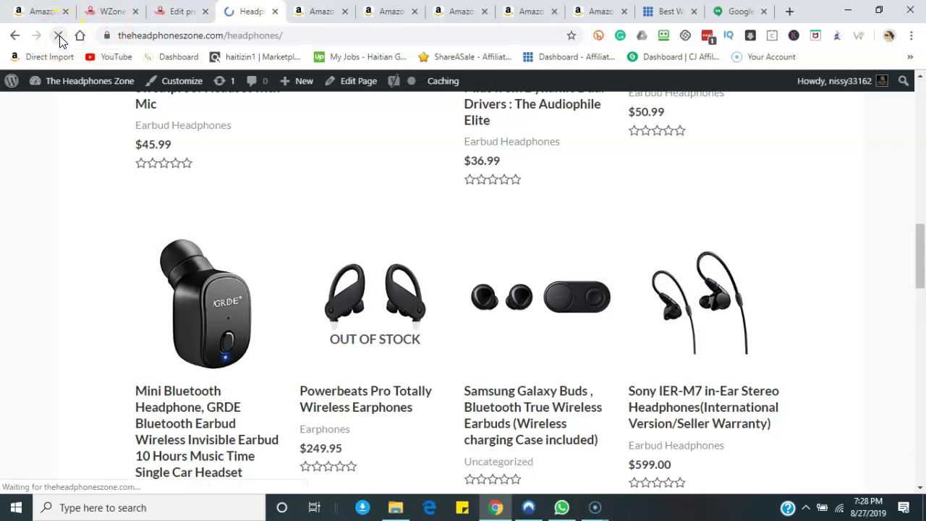
pyautogui.moveTo(918, 264); pyautogui.dragTo(923, 221)
# Return to the list of all products and reopen the Powerbeats Pro Totally Wireless Earphones for editing
pyautogui.click(178, 11)
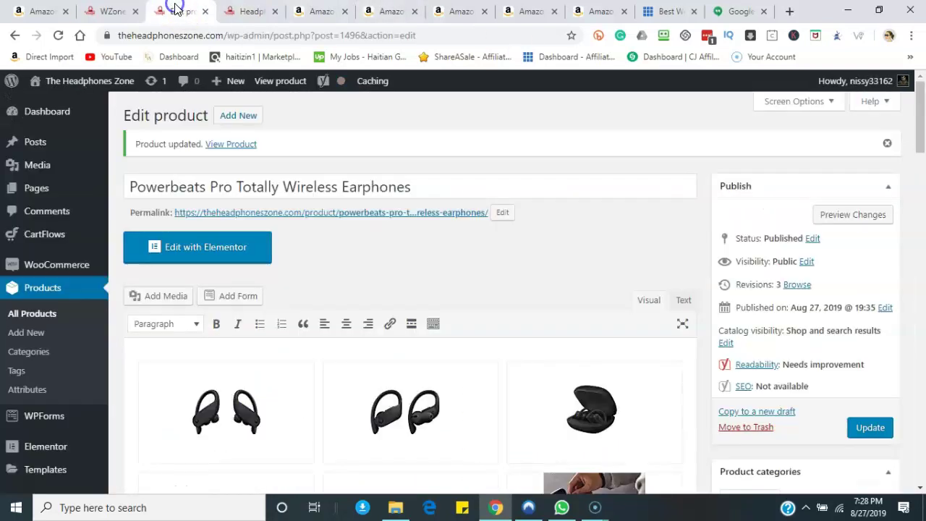
pyautogui.moveTo(919, 109); pyautogui.dragTo(915, 230)
pyautogui.click(24, 318)
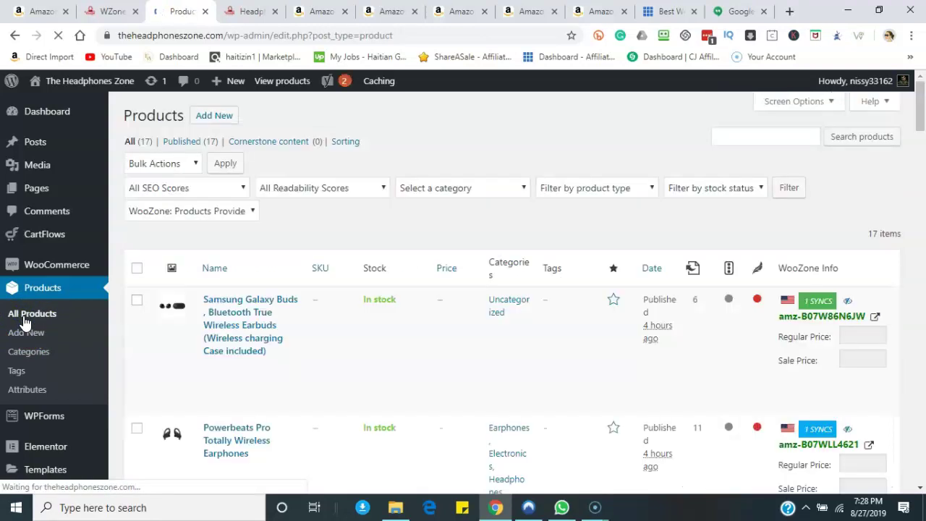
pyautogui.scroll(-1, 921, 122)
pyautogui.moveTo(921, 122)
pyautogui.mouseDown()
pyautogui.moveTo(921, 150)
pyautogui.moveTo(921, 115)
pyautogui.moveTo(921, 138)
pyautogui.mouseUp()
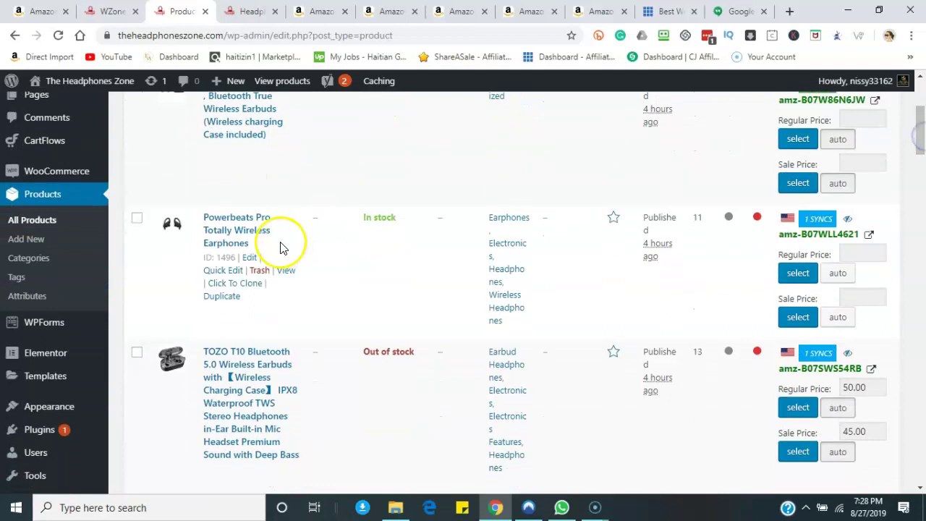
pyautogui.click(250, 258)
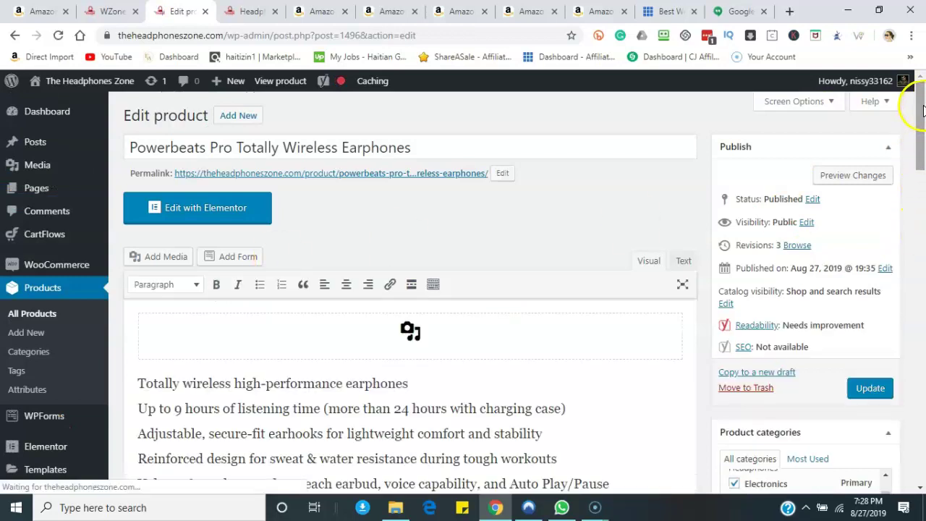
# Examine the Powerbeats Pro's inventory options as an External/Affiliate product, and go back to the product list
pyautogui.moveTo(920, 105); pyautogui.dragTo(922, 354)
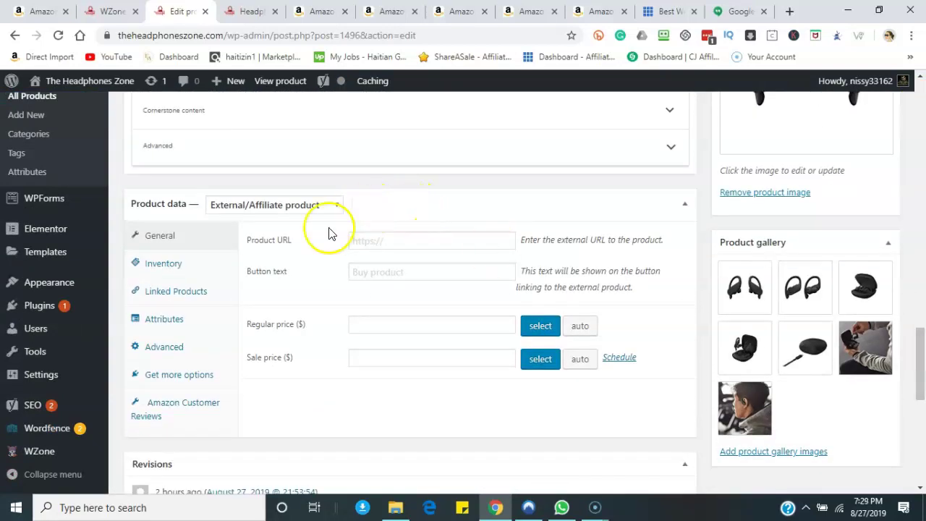
pyautogui.click(188, 268)
pyautogui.click(175, 265)
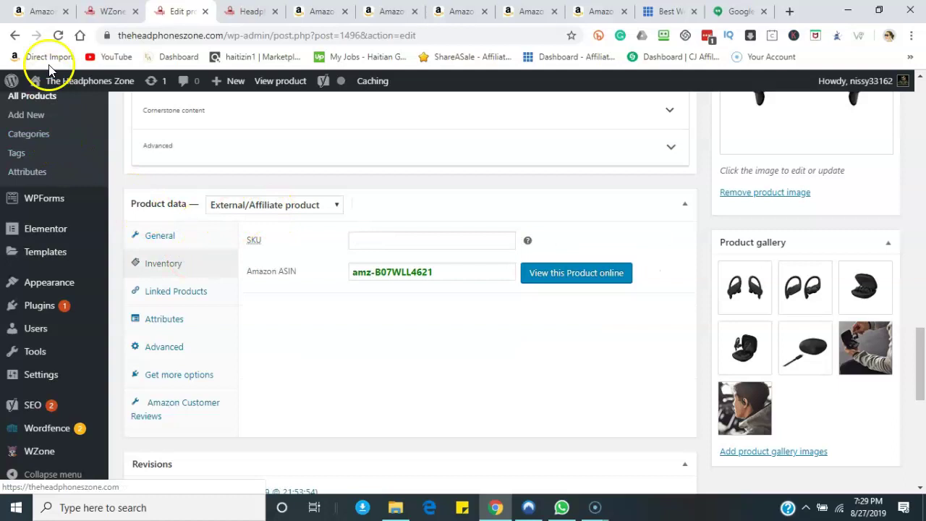
pyautogui.click(14, 36)
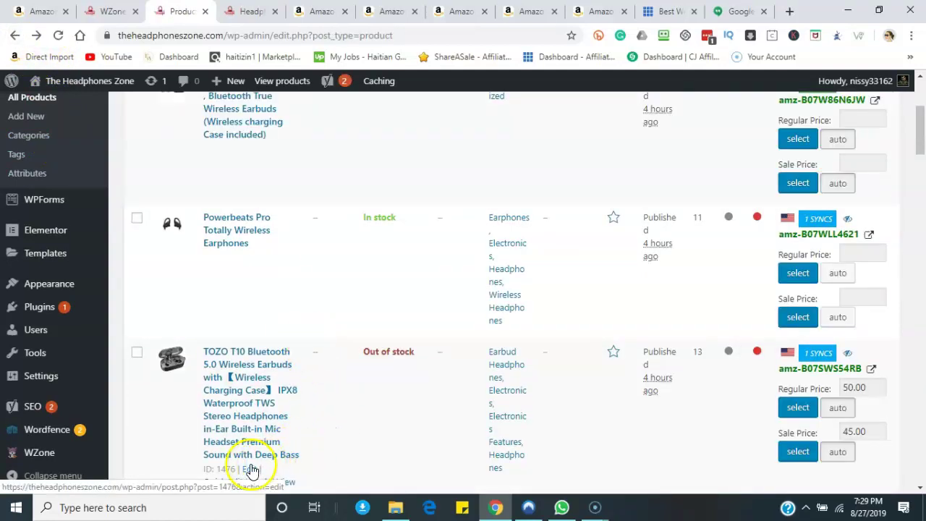
# Open the TOZO T10 wireless earbuds for editing, set the product type to External/Affiliate product, and check its inventory and general options
pyautogui.click(247, 470)
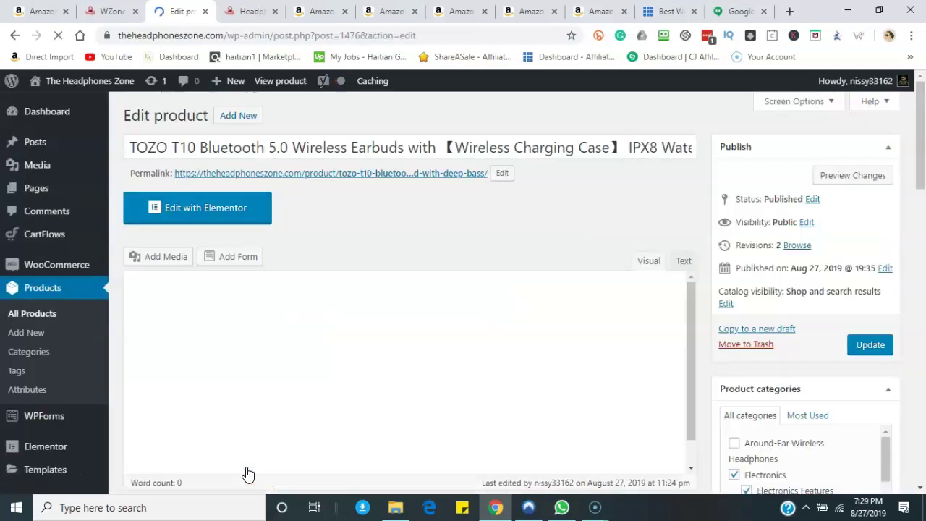
pyautogui.moveTo(923, 160); pyautogui.dragTo(923, 369)
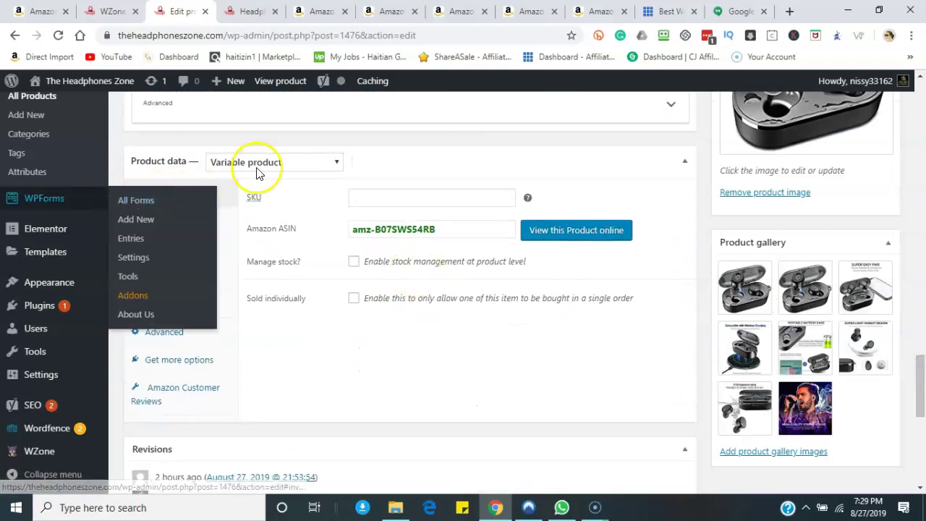
pyautogui.click(344, 165)
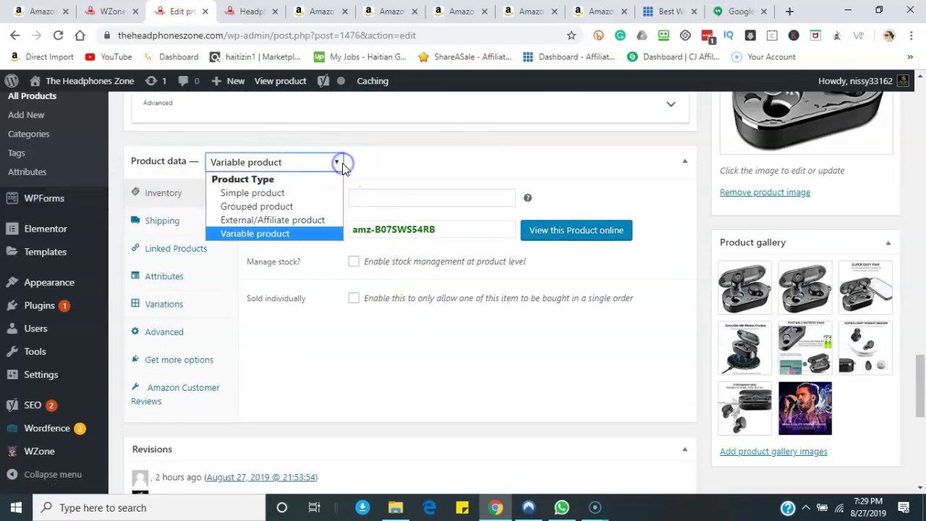
pyautogui.click(282, 221)
pyautogui.click(164, 221)
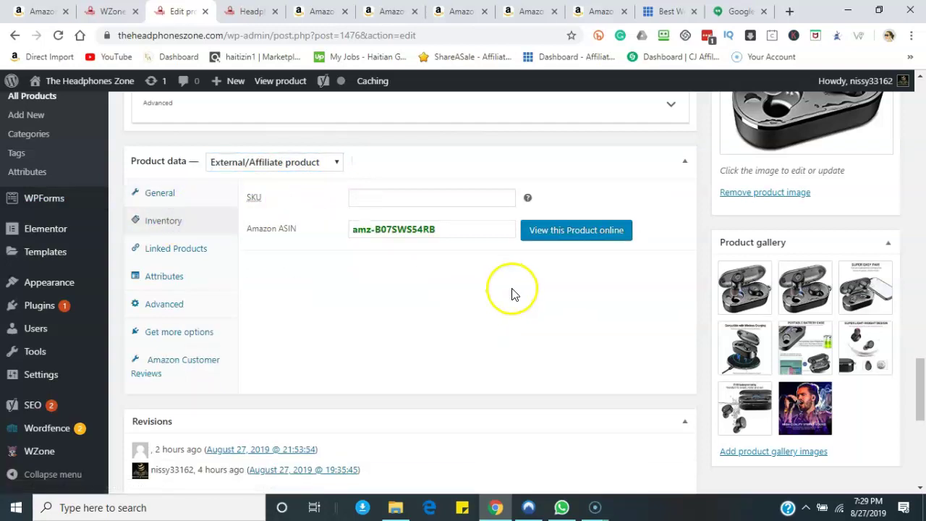
pyautogui.click(159, 194)
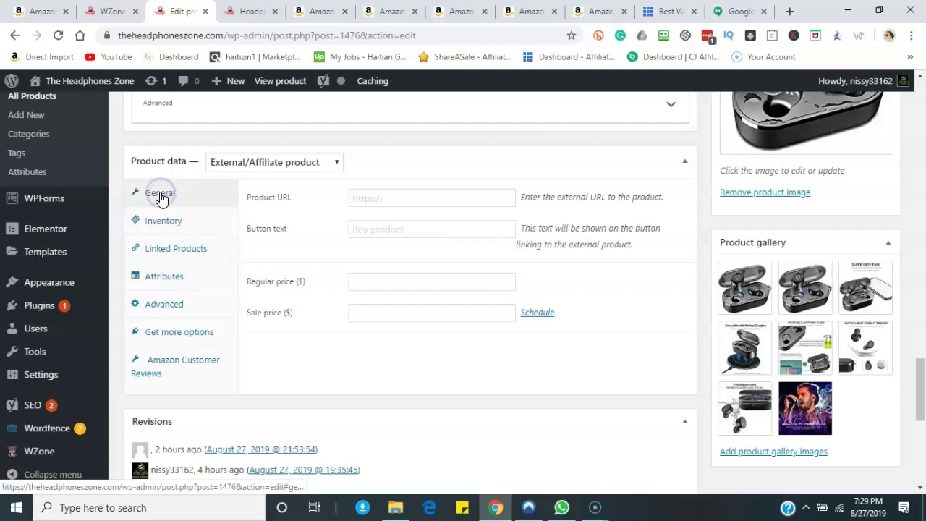
# Change the TOZO T10 product type to Simple product and set its stock status to In stock
pyautogui.click(338, 160)
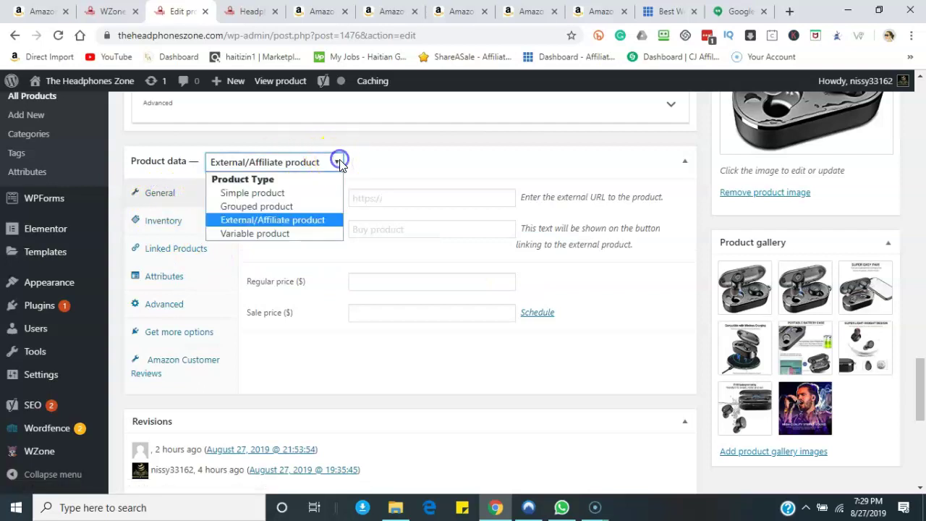
pyautogui.click(273, 192)
pyautogui.click(165, 221)
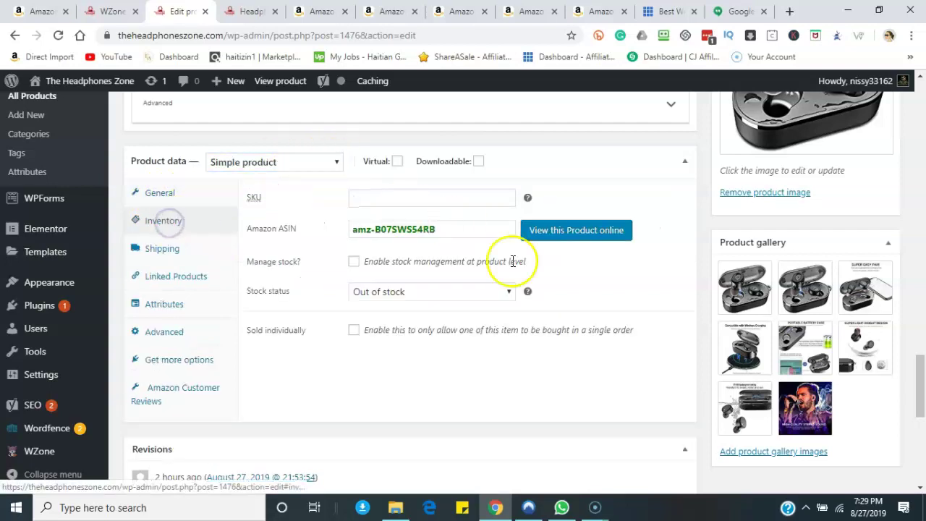
pyautogui.click(508, 292)
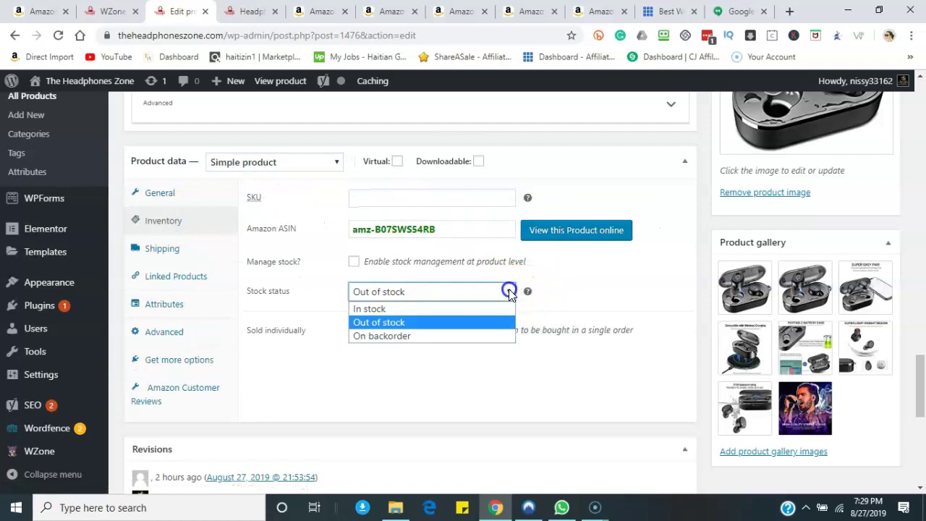
pyautogui.click(408, 310)
# Switch the TOZO T10 to External/Affiliate product to view its fields, and set the product type back to Variable product
pyautogui.click(333, 162)
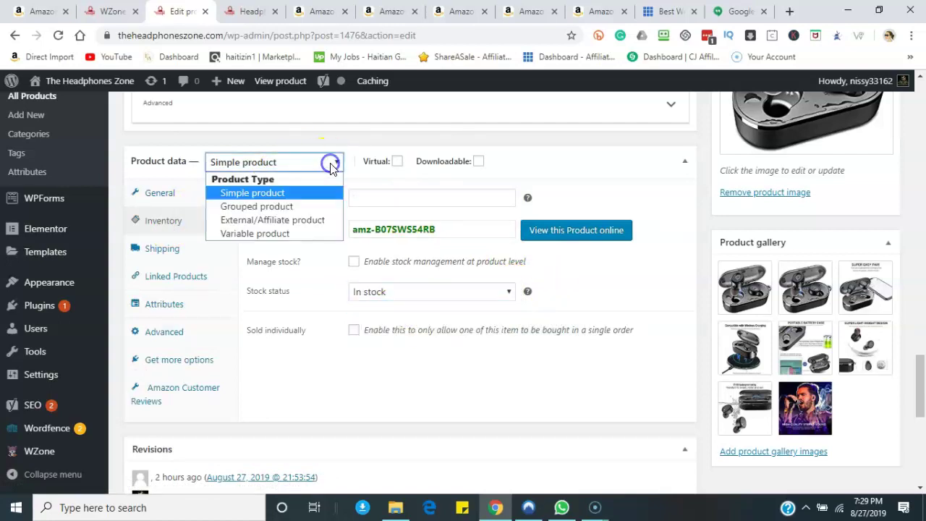
pyautogui.click(272, 220)
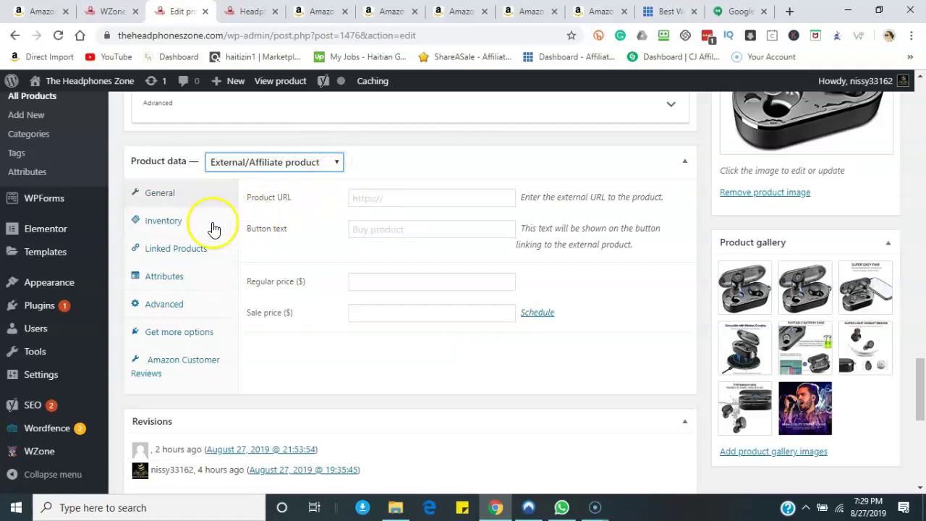
pyautogui.click(335, 163)
pyautogui.click(274, 233)
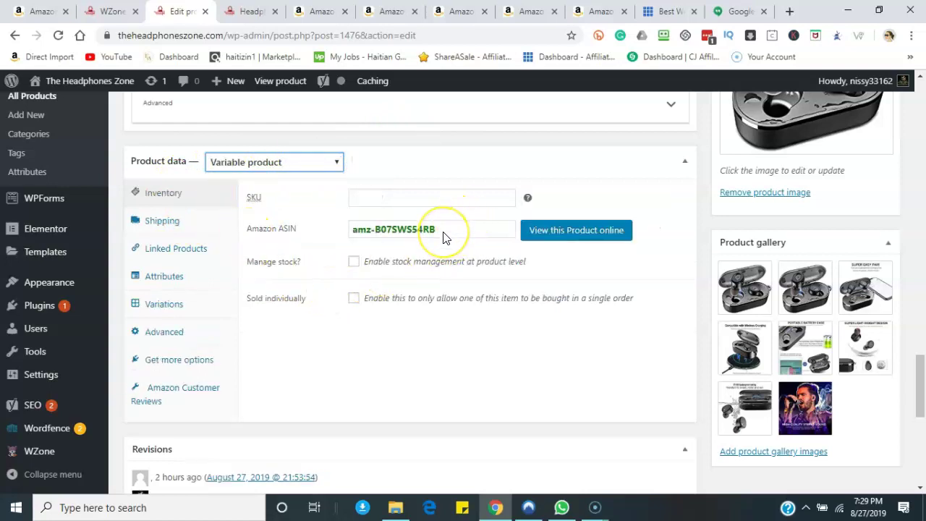
# Open the TOZO T10's Amazon page from its product data and examine the listing down to the sponsored related products
pyautogui.click(555, 231)
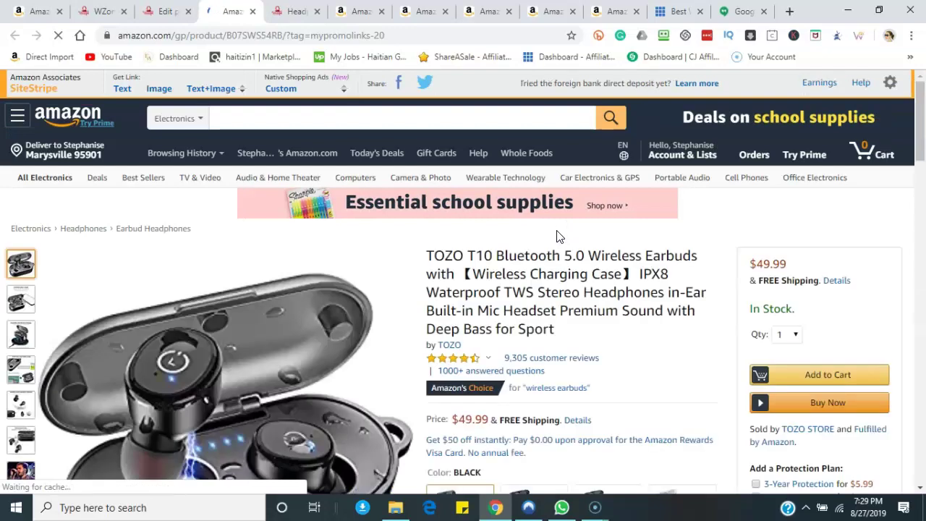
pyautogui.scroll(-10, 921, 158)
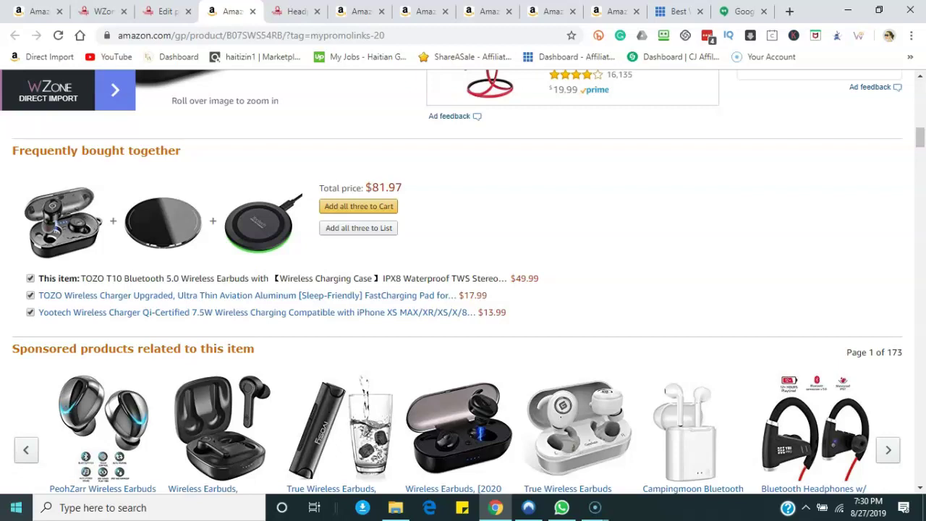
pyautogui.click(134, 456)
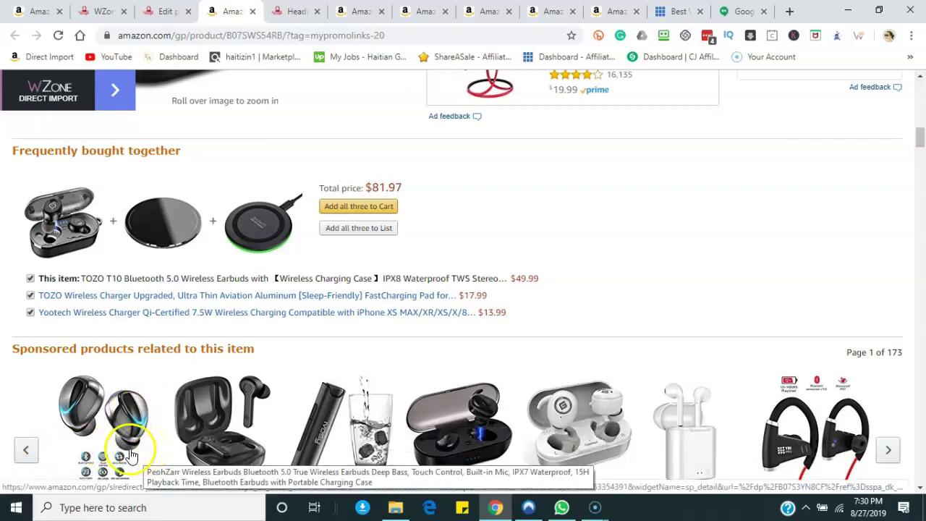